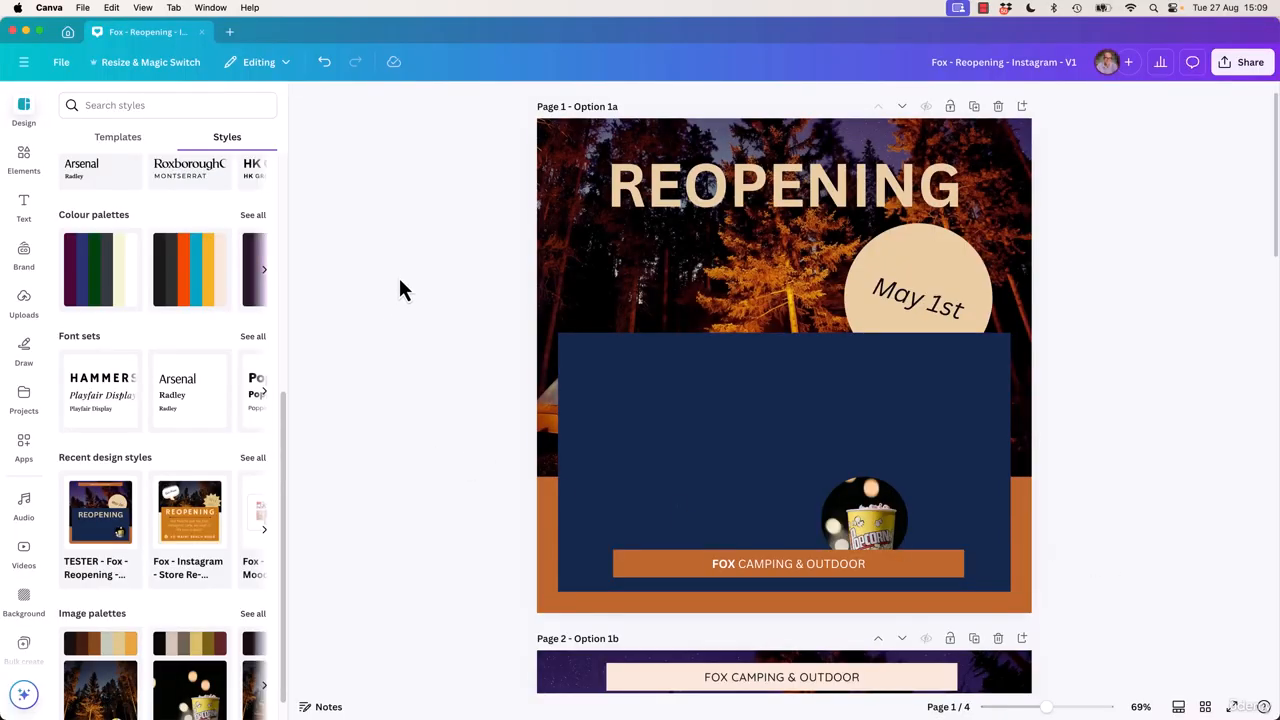
- Add a text box reading "Free Popcorn" on the navy rectangle of page 1
key("t")
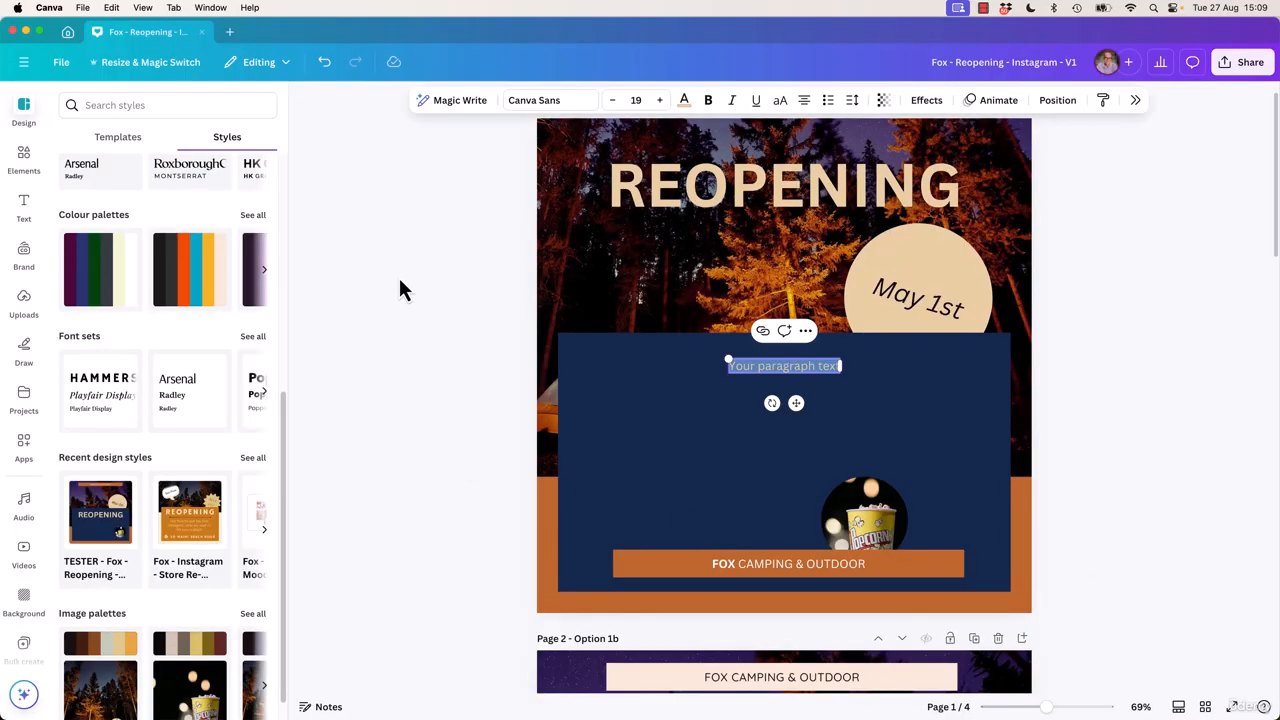
key("BackSpace")
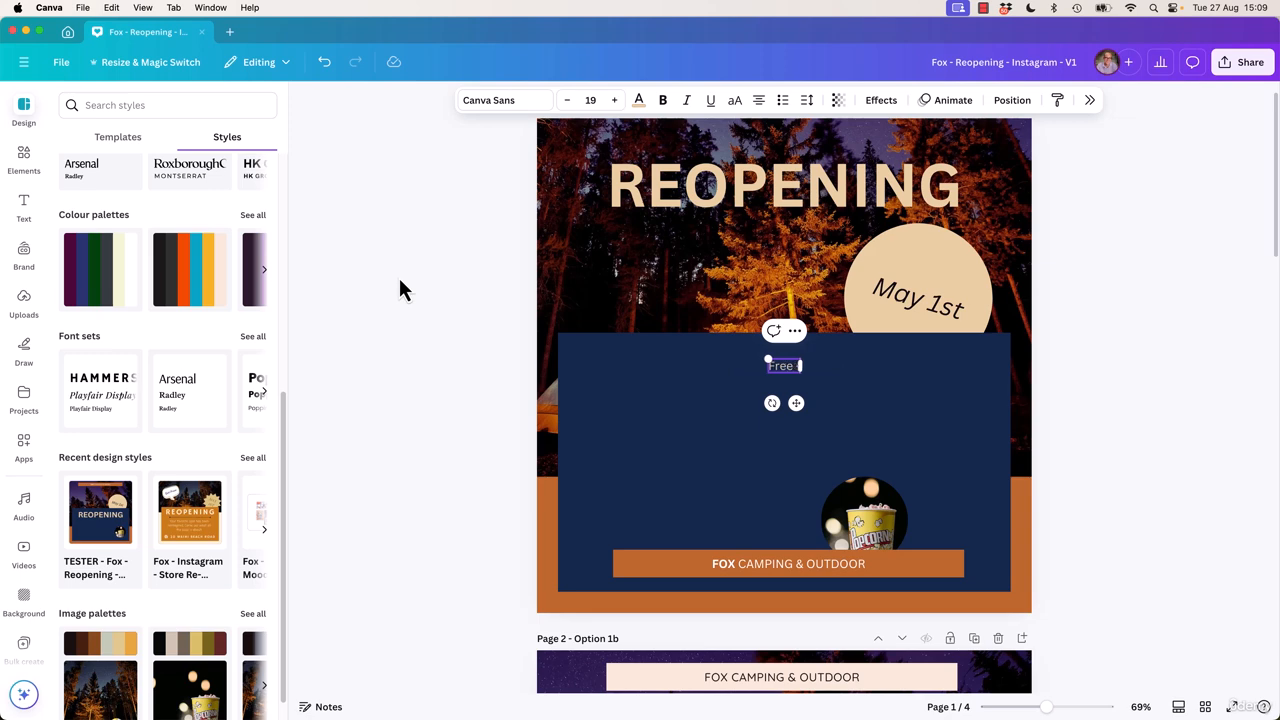
type("Free Popcorn")
left_click(398, 275)
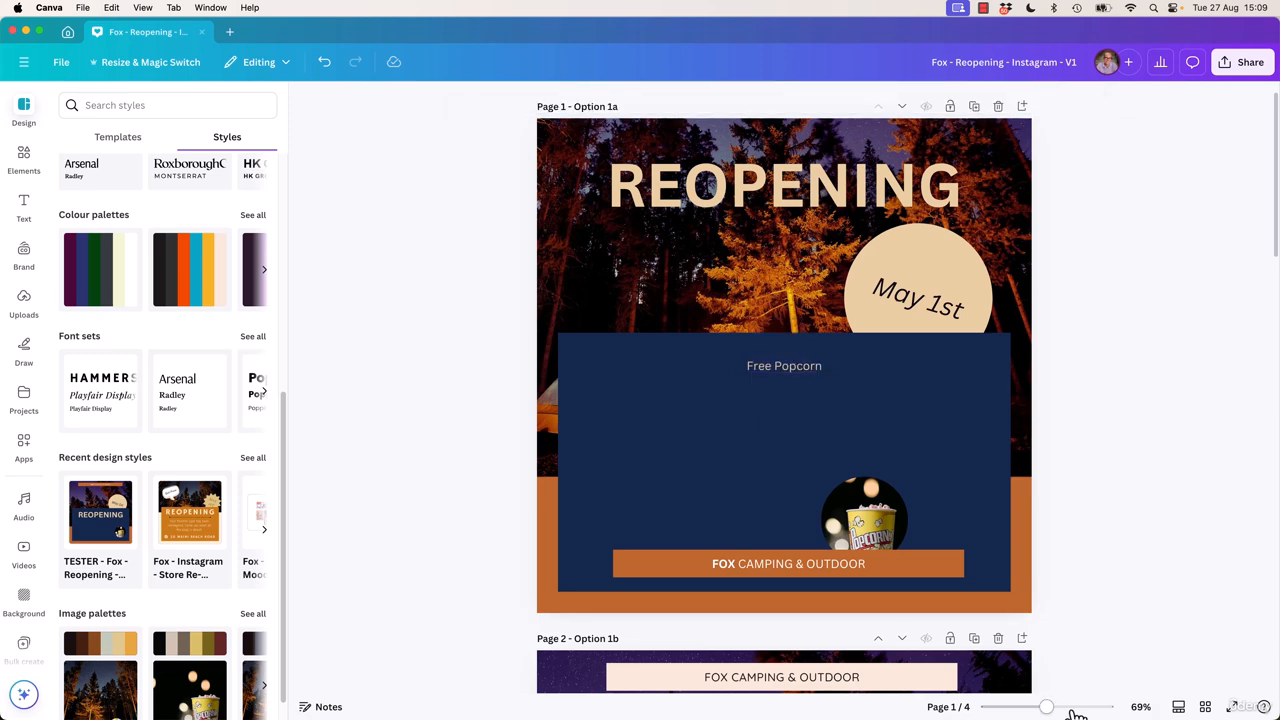
- Apply the Curve shape effect to the "Free Popcorn" text, trying a downward bend before setting the curve to 58
left_click_drag(1046, 707, 1068, 707)
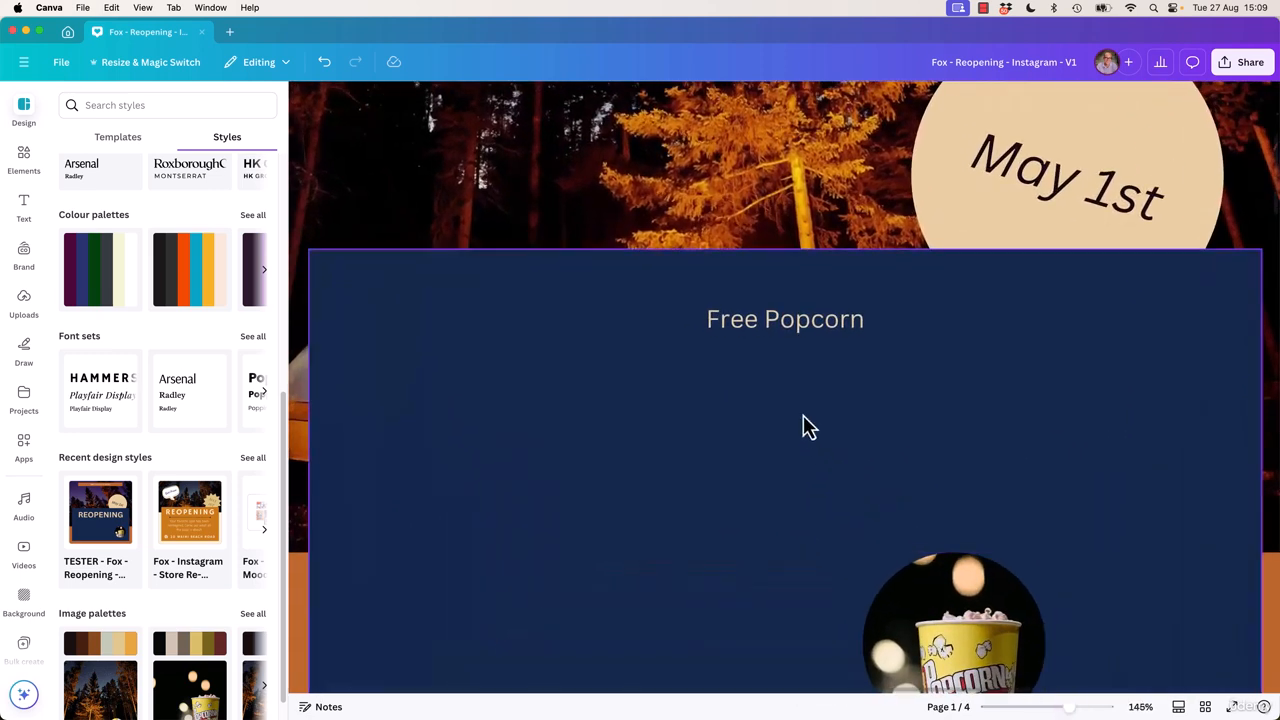
left_click(816, 321)
left_click(928, 100)
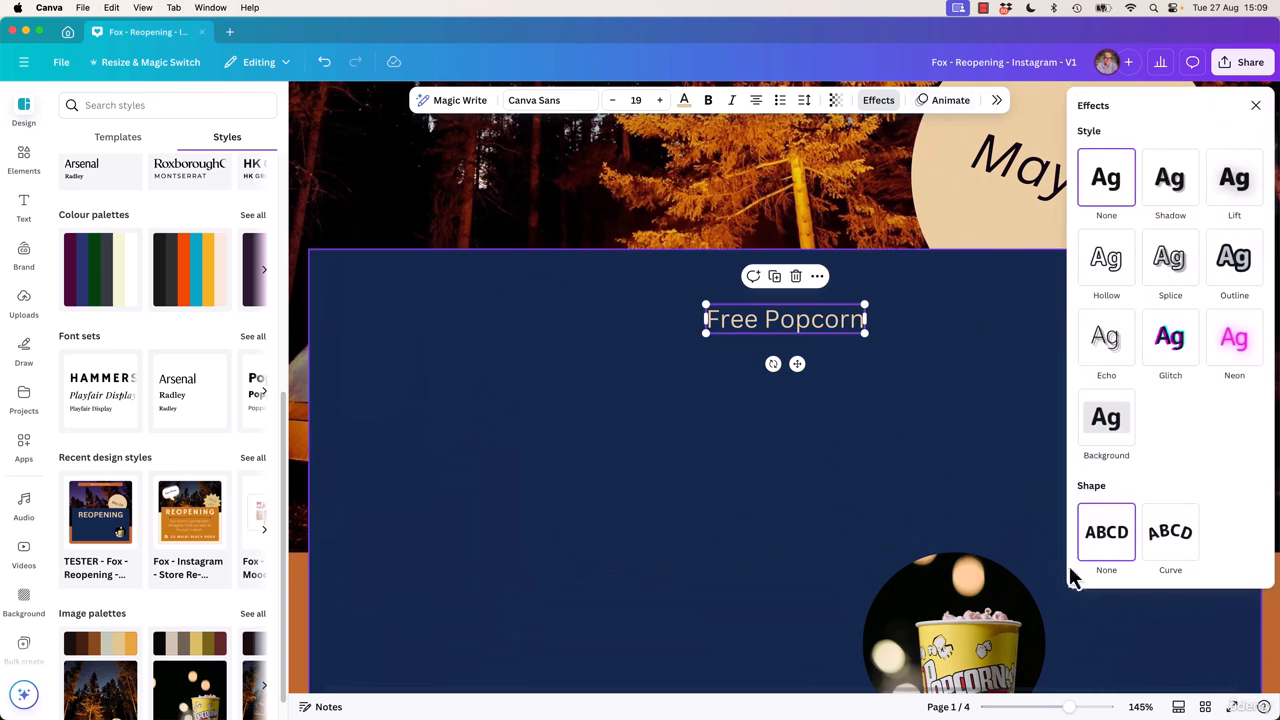
left_click(1180, 550)
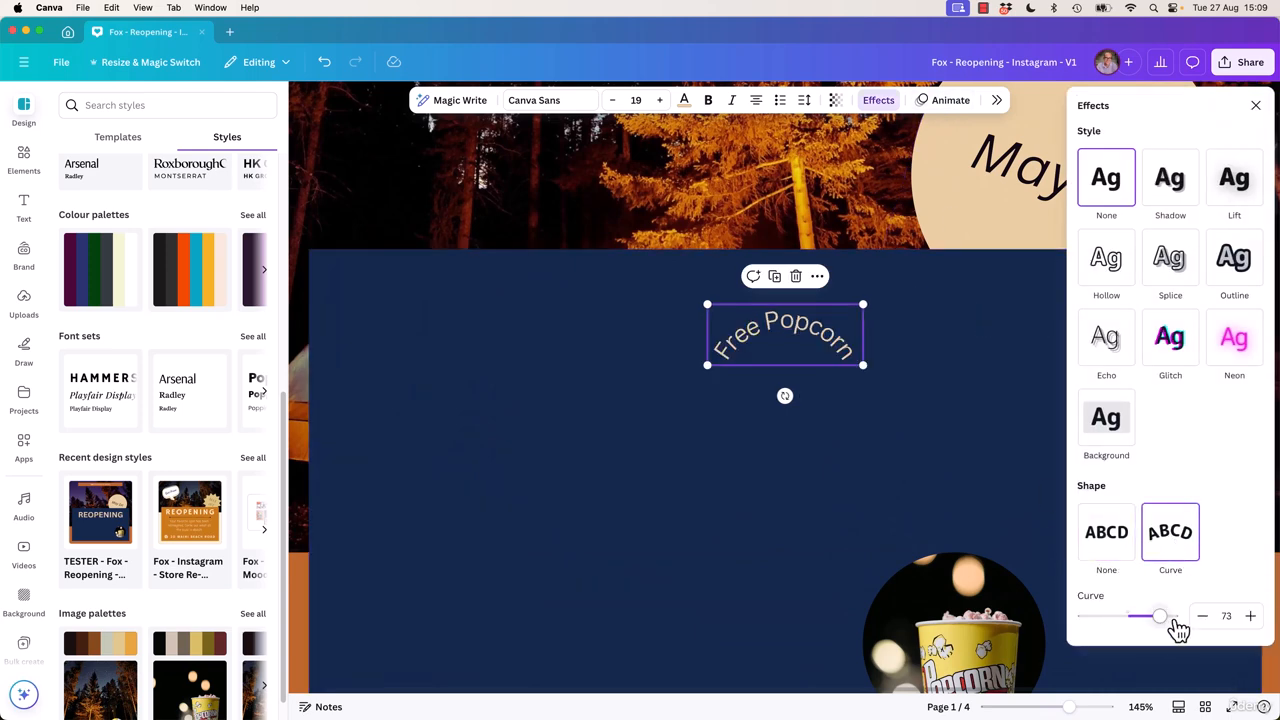
left_click_drag(1166, 624, 1116, 634)
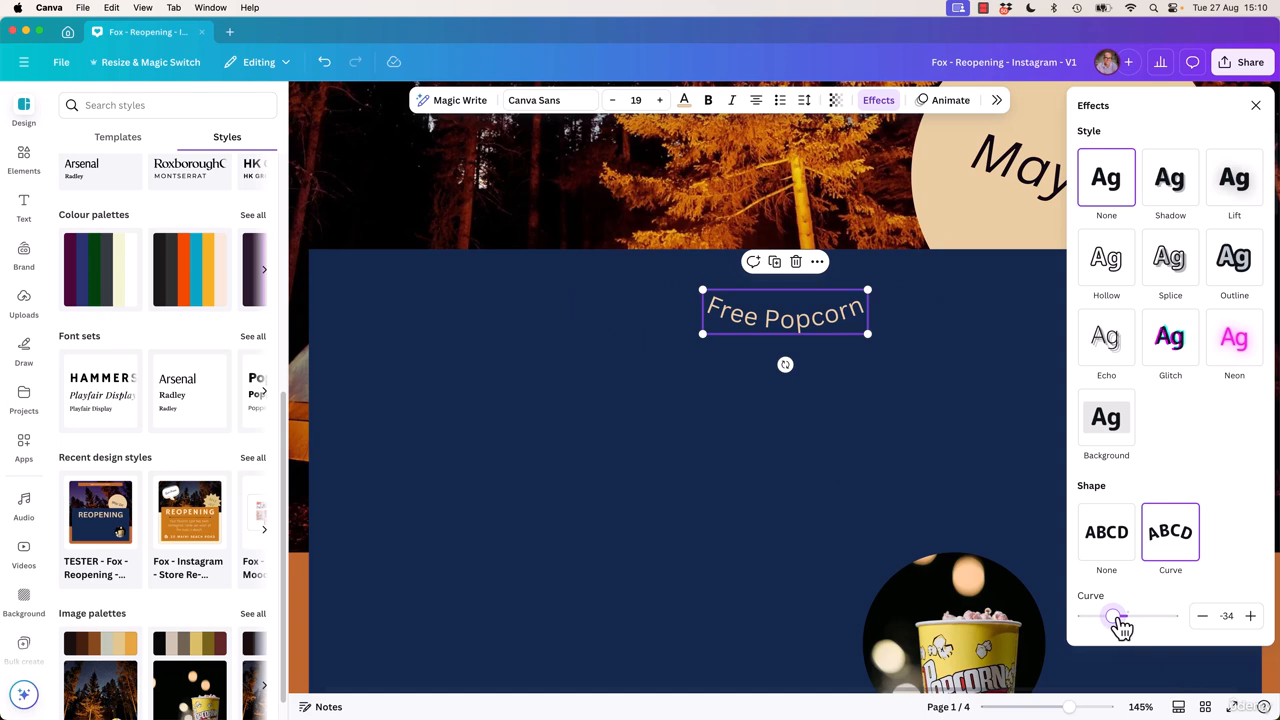
left_click_drag(1118, 622, 1158, 636)
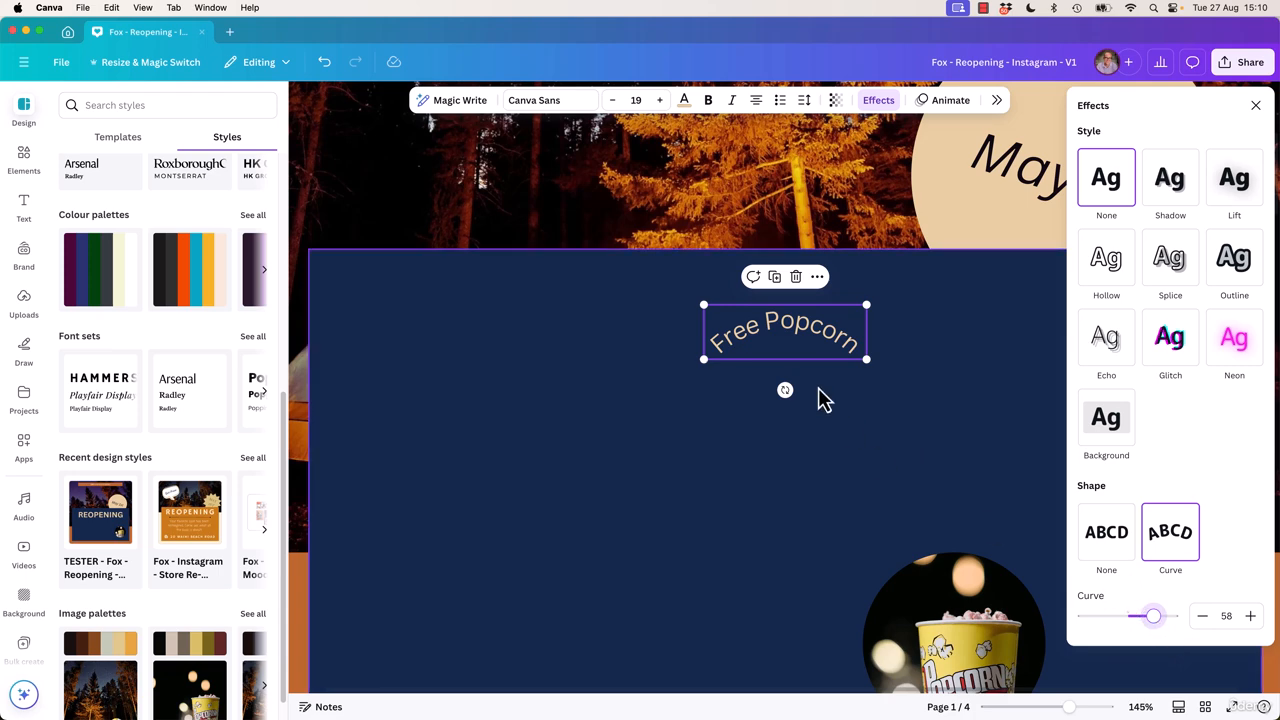
- Try reducing the curved text's font size to 14.3
mouse_move(866, 359)
left_mouse_down()
mouse_move(891, 377)
mouse_move(842, 348)
mouse_move(871, 380)
mouse_move(826, 350)
mouse_move(875, 386)
mouse_move(877, 363)
mouse_move(903, 394)
mouse_move(849, 349)
mouse_move(874, 374)
mouse_move(869, 358)
left_mouse_up()
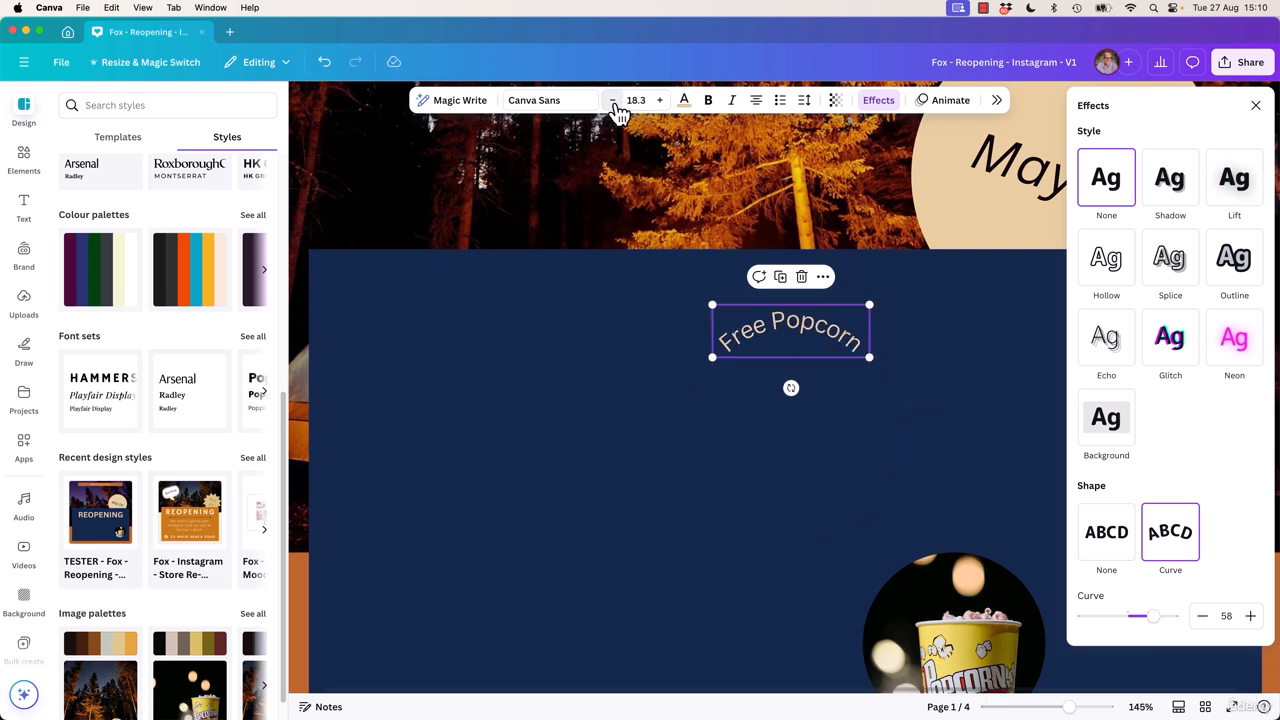
left_click(614, 102)
left_click(614, 102)
left_click(614, 102)
left_click(614, 102)
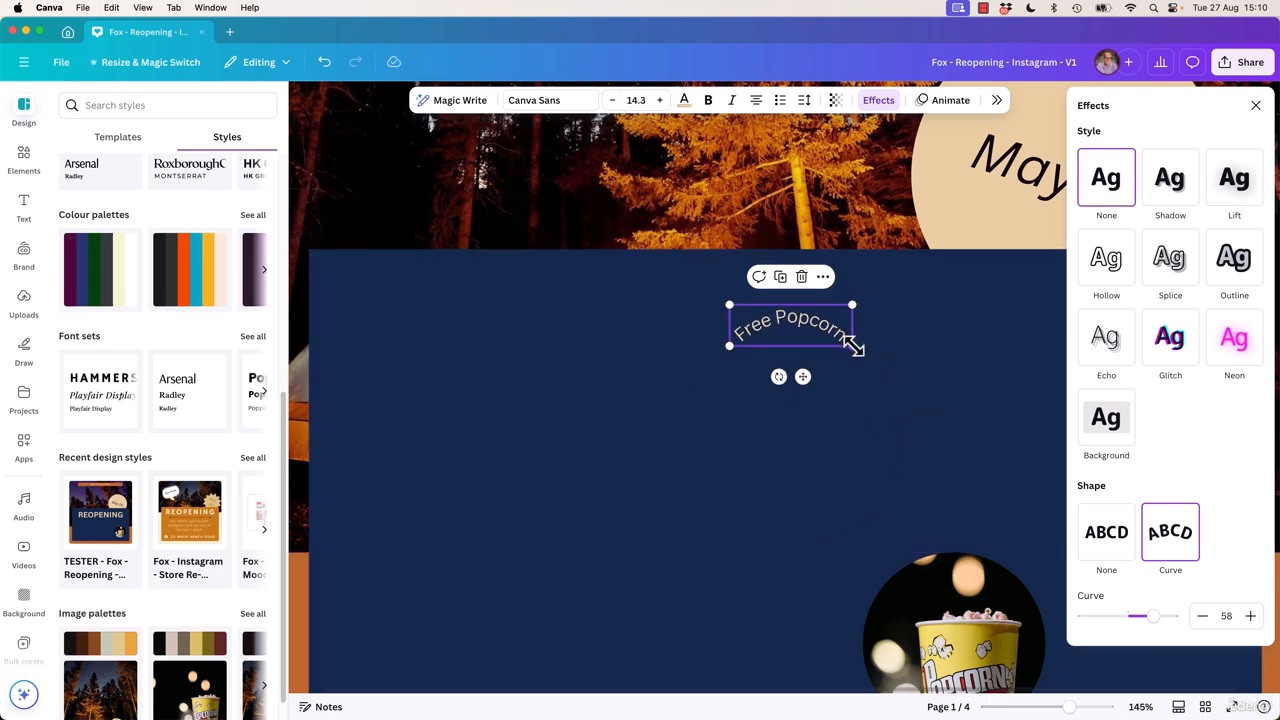
mouse_move(855, 346)
left_mouse_down()
mouse_move(836, 342)
mouse_move(850, 355)
left_mouse_up()
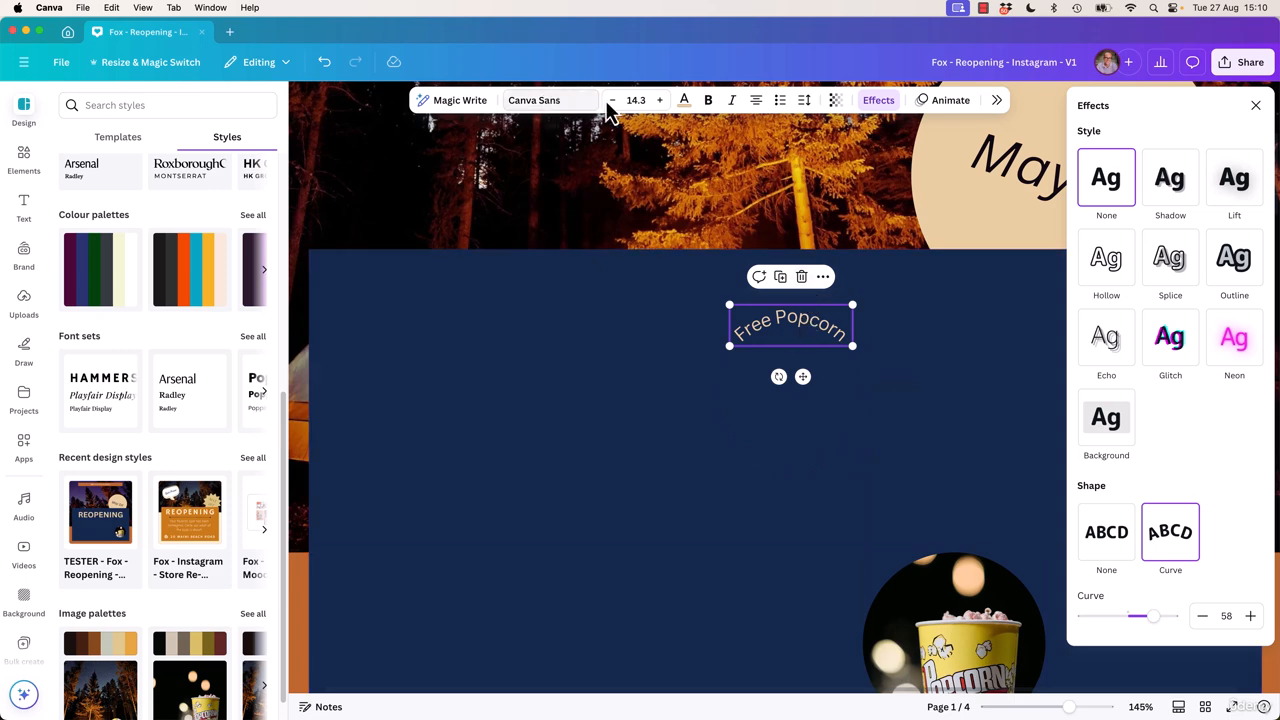
- Set the curved text's font size to 20 and its curve to 69
left_click(659, 100)
left_click(659, 100)
left_click(659, 100)
left_click(659, 100)
left_click(659, 100)
left_click(659, 100)
left_click(659, 100)
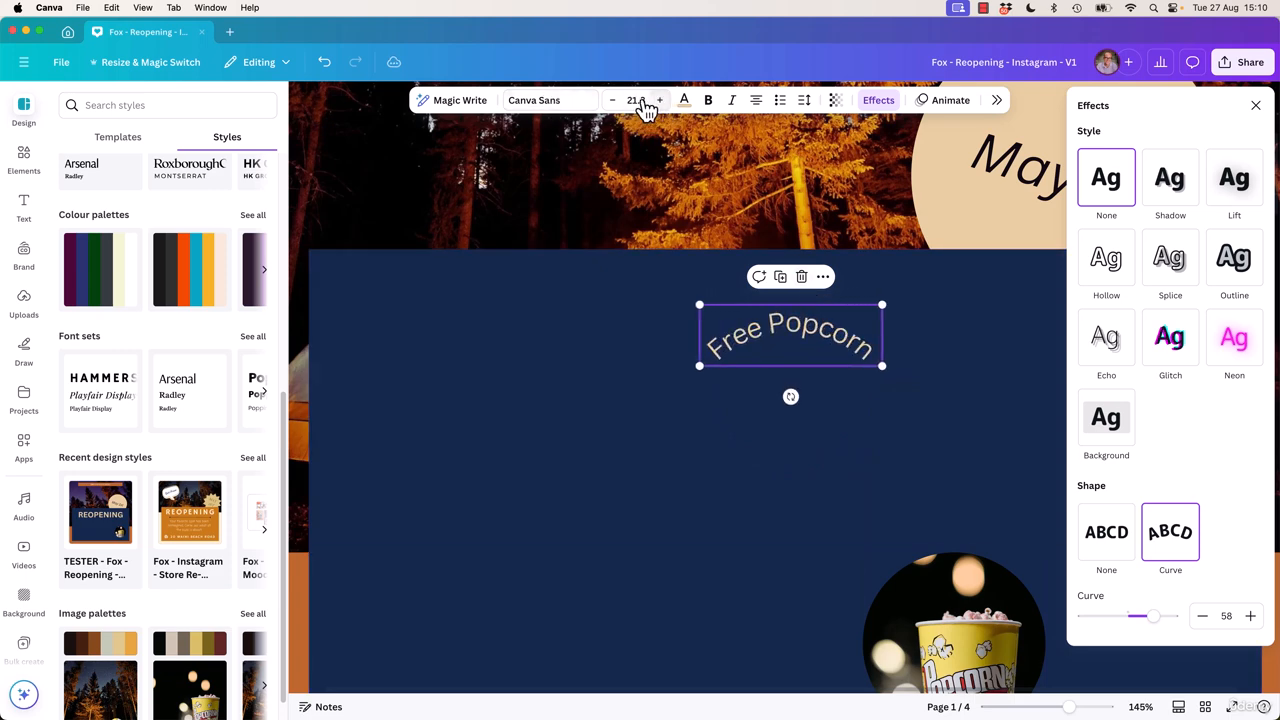
left_click(641, 101)
type("20")
key("Return")
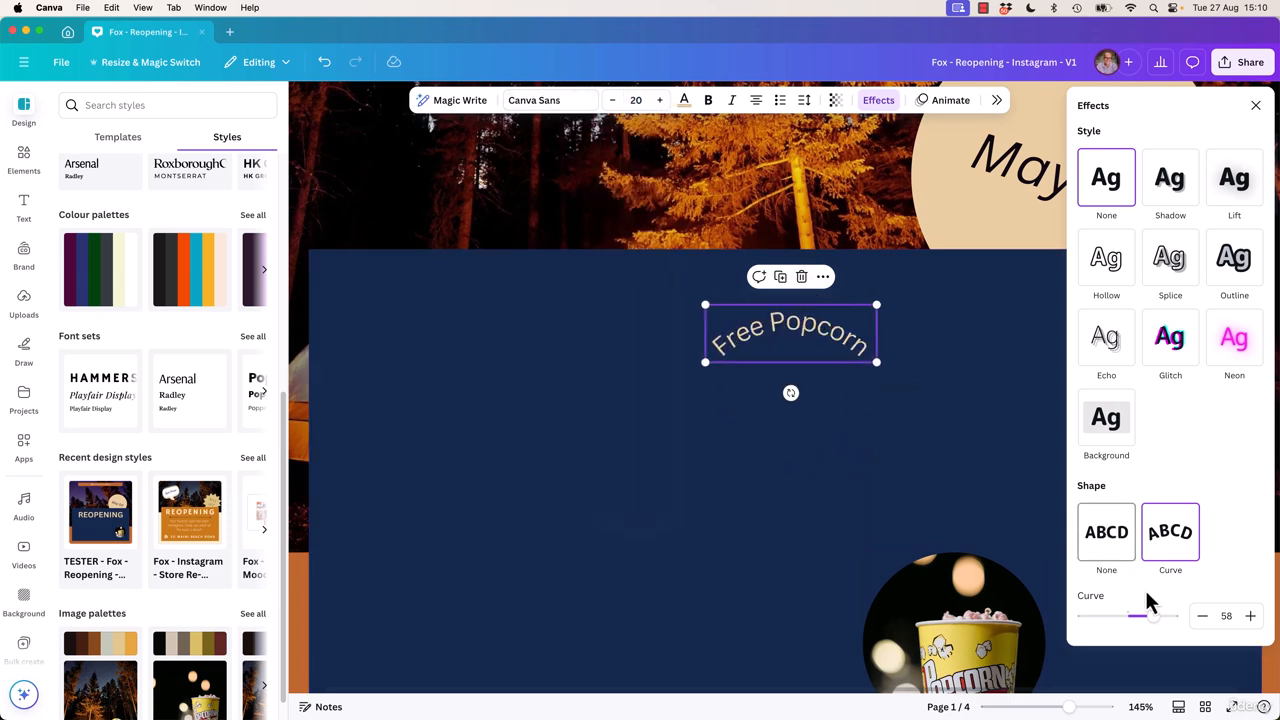
left_click_drag(1155, 617, 1157, 631)
- Move the circular popcorn picture up into the navy rectangle and place the curved text over its upper edge
left_click(985, 640)
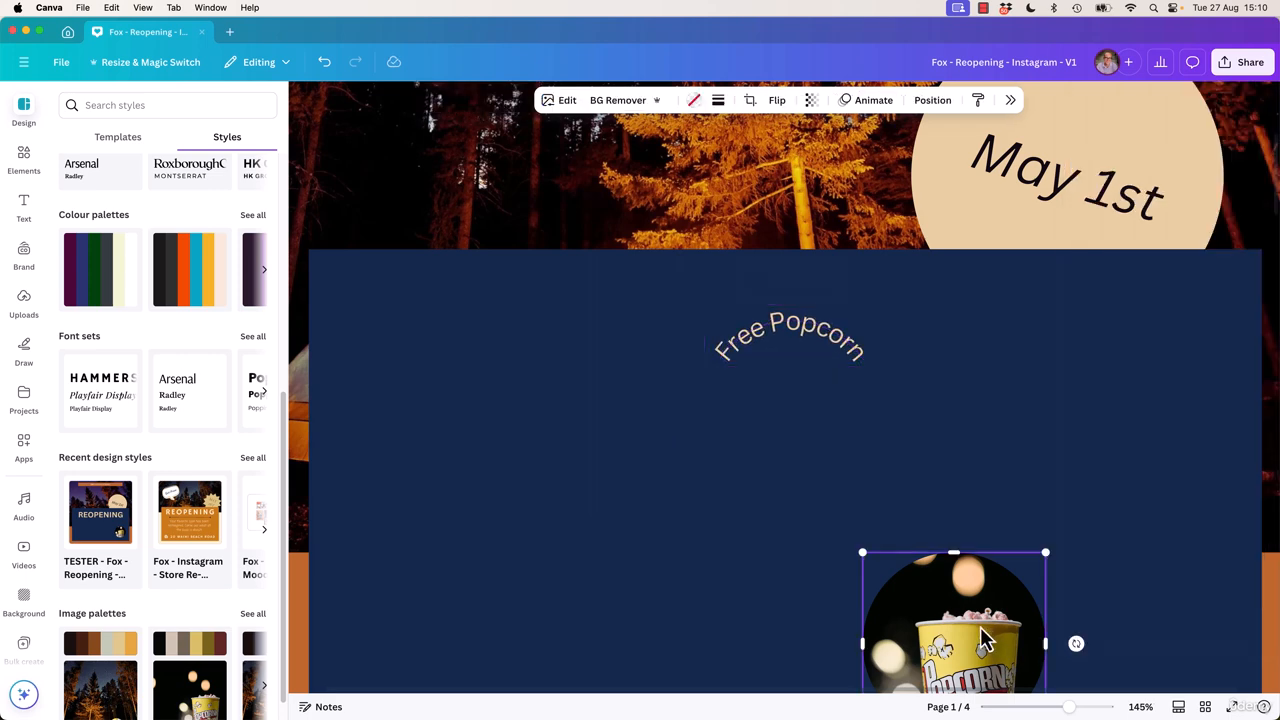
left_click_drag(985, 640, 737, 511)
left_click_drag(815, 362, 835, 505)
key("ctrl+z")
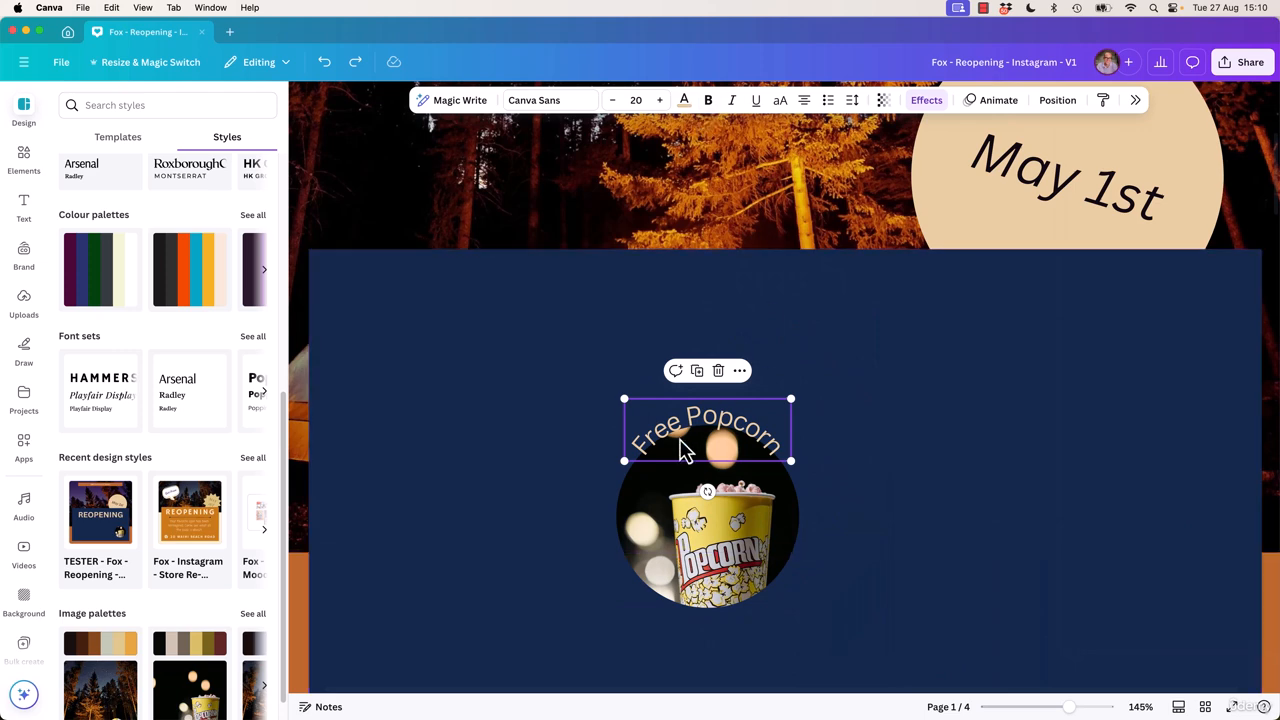
- Enlarge the curved text to font size 24 and adjust its curve to 67 to follow the popcorn circle
left_click(926, 101)
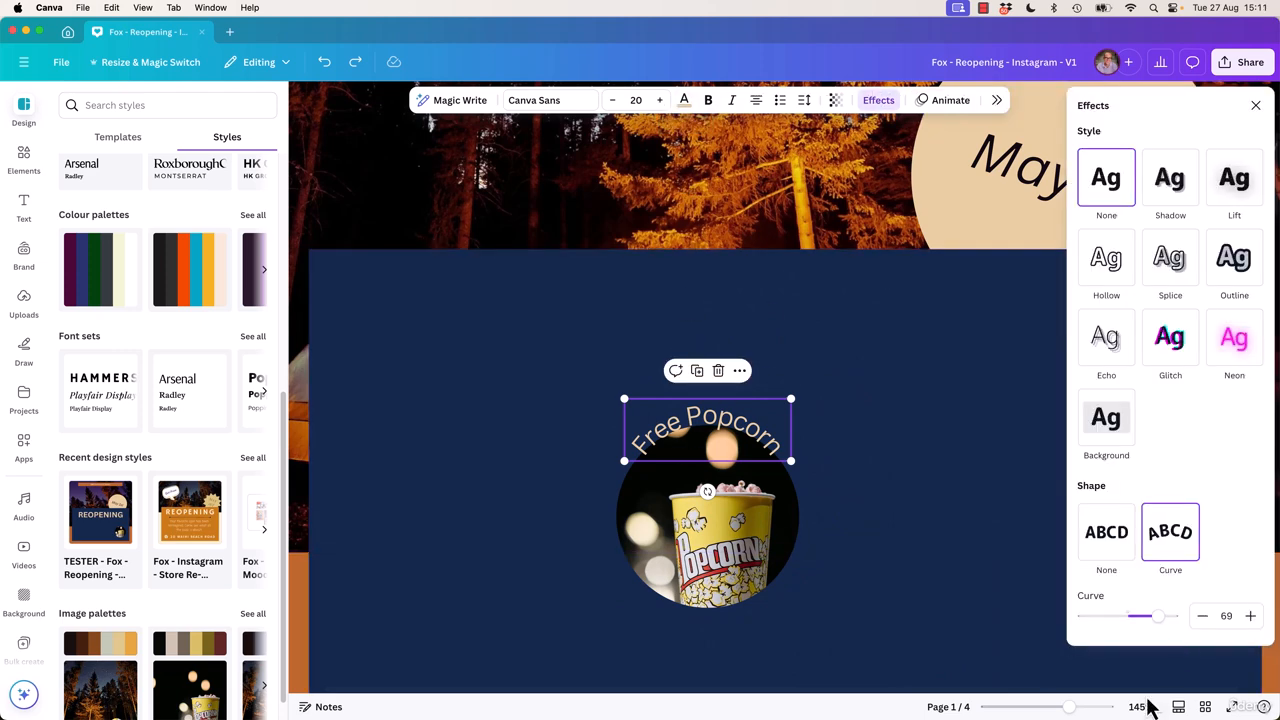
left_click_drag(1171, 621, 1158, 625)
left_click(661, 101)
left_click(661, 101)
left_click(661, 101)
left_click(661, 101)
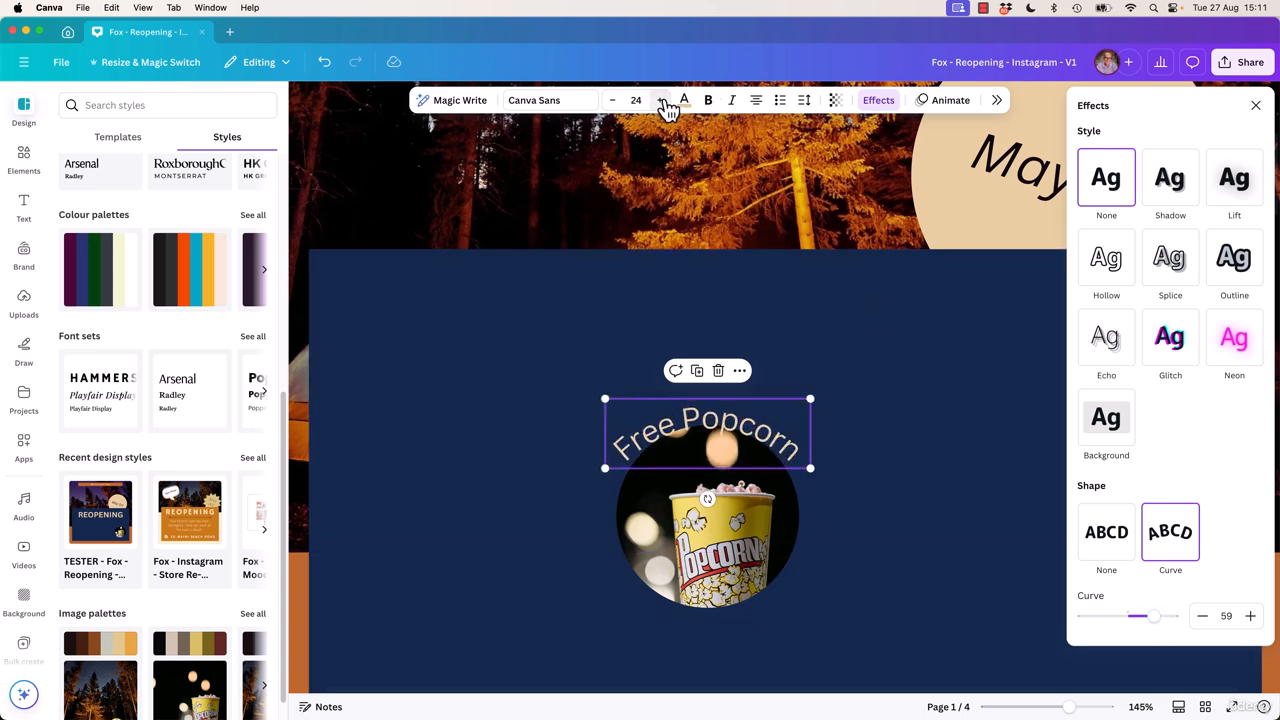
left_click_drag(1154, 623, 1158, 625)
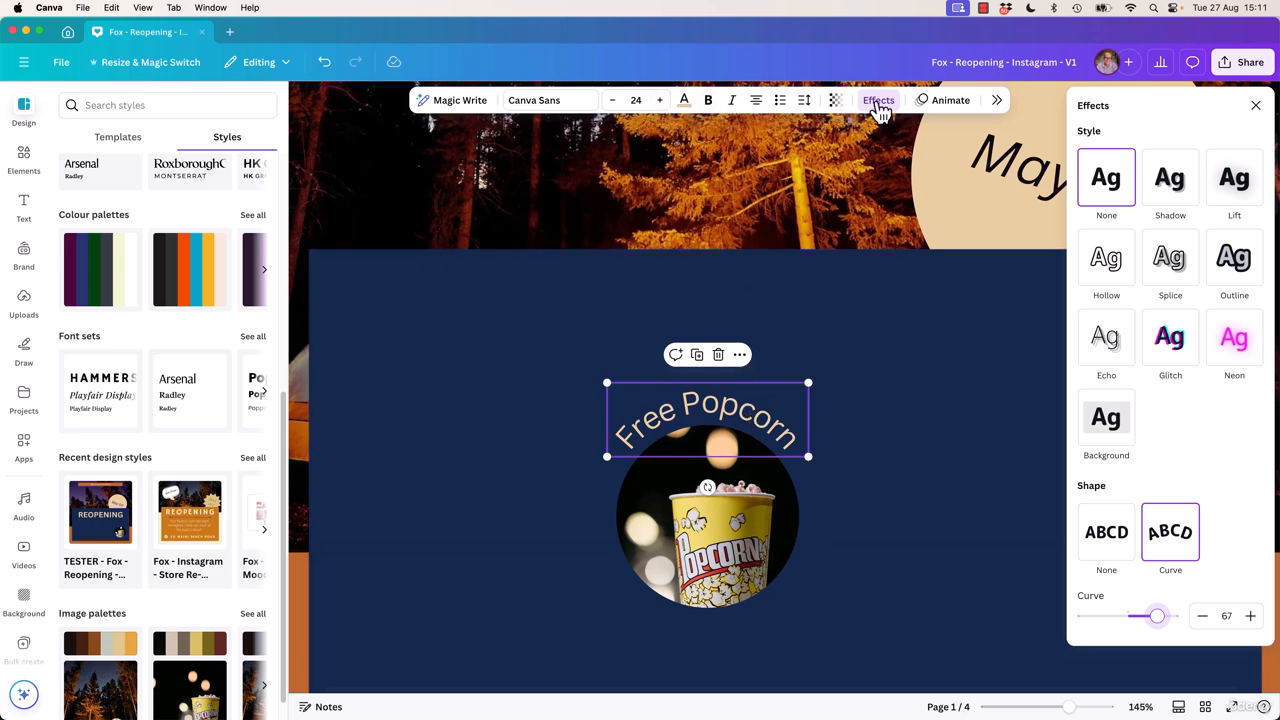
- Collapse the design styles panel and switch the curved "Free Popcorn" text to uppercase
left_click(308, 101)
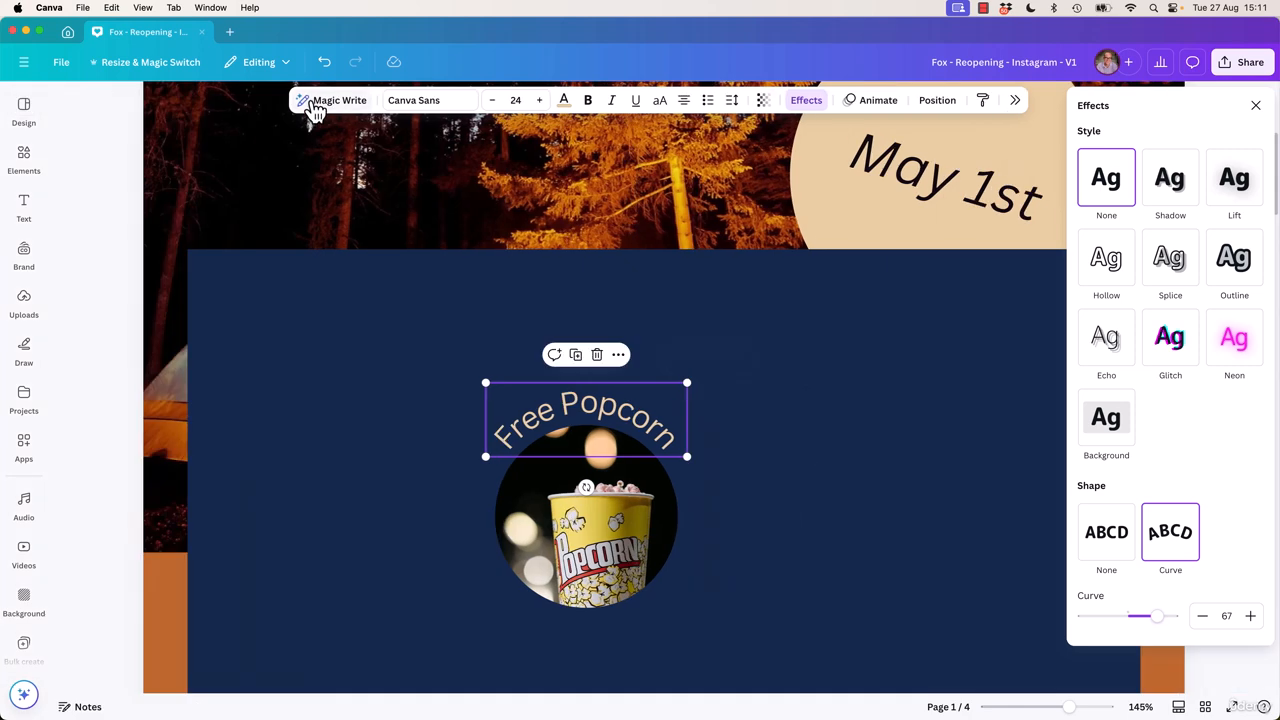
left_click(659, 104)
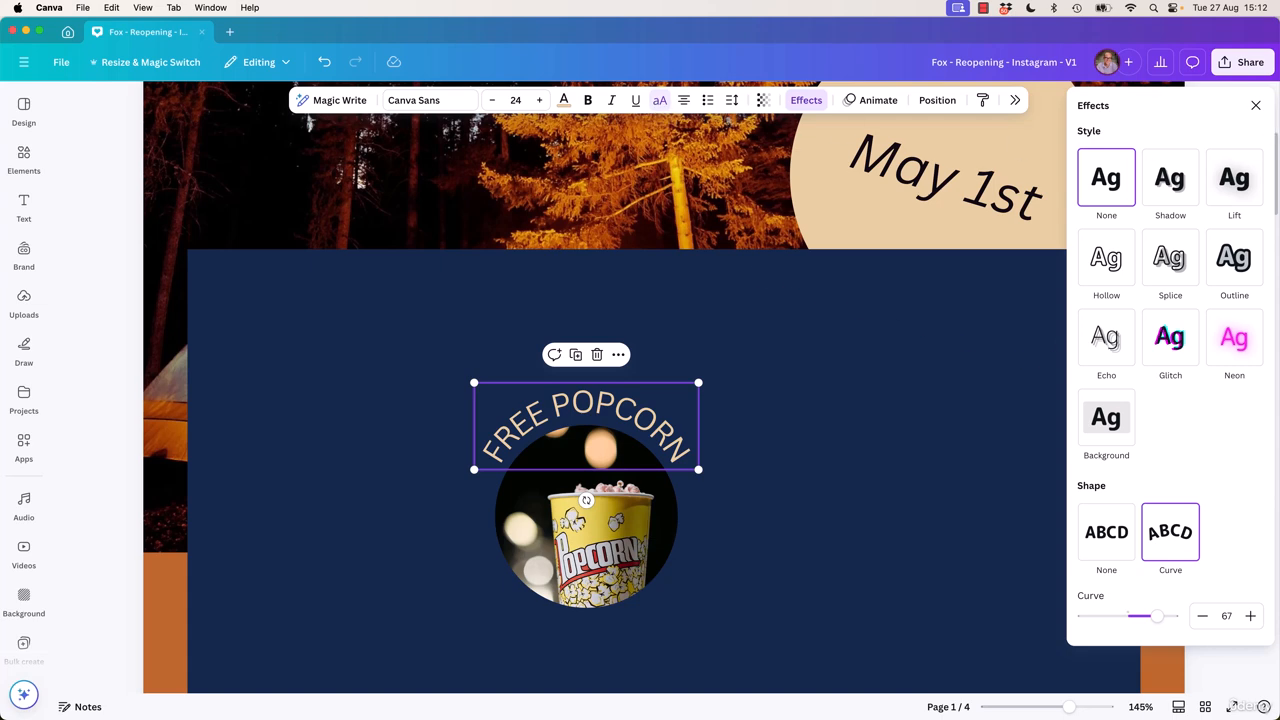
left_click(1256, 105)
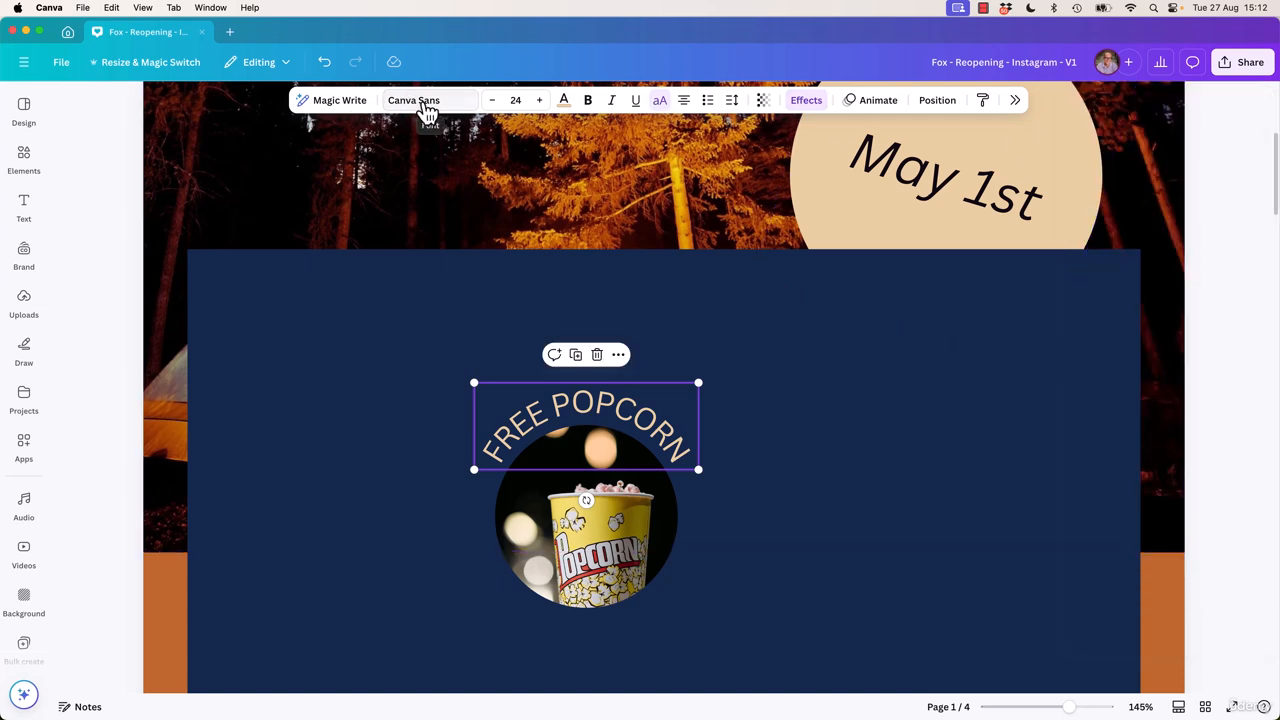
left_click(427, 104)
left_click(1256, 105)
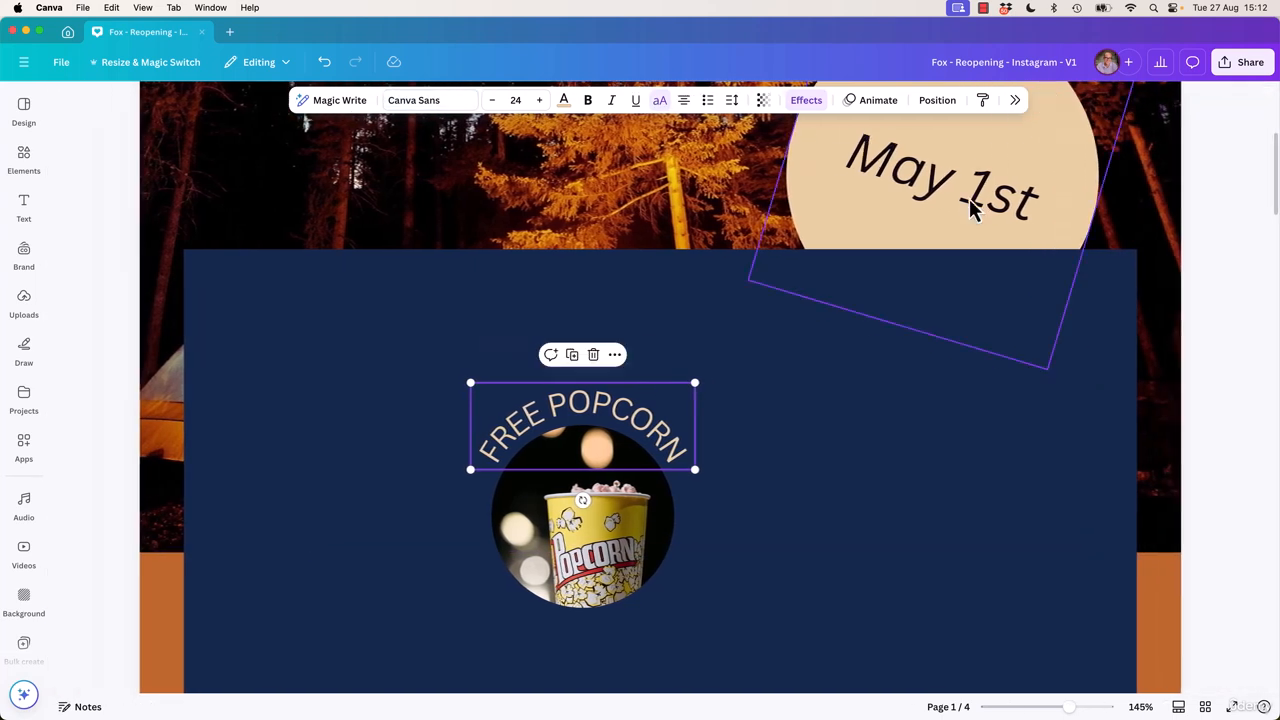
- Set the curved text's letter spacing to 72
left_click(735, 103)
left_click(736, 104)
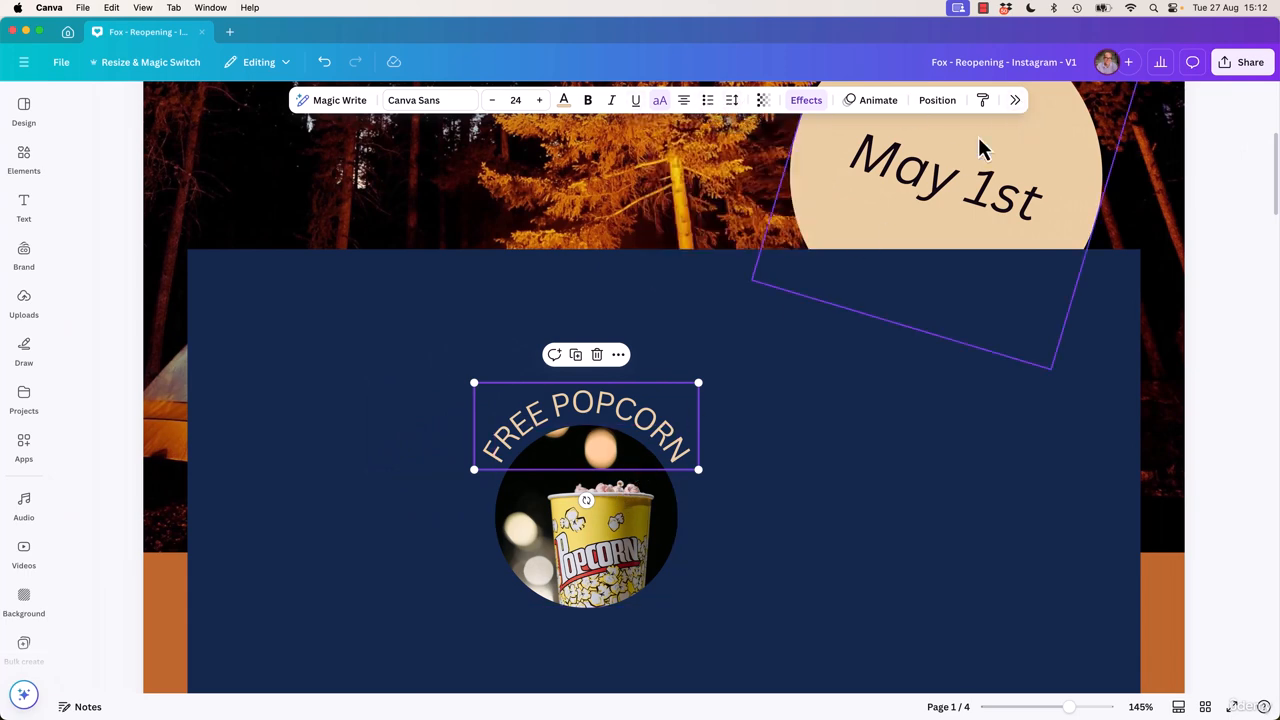
left_click(1015, 100)
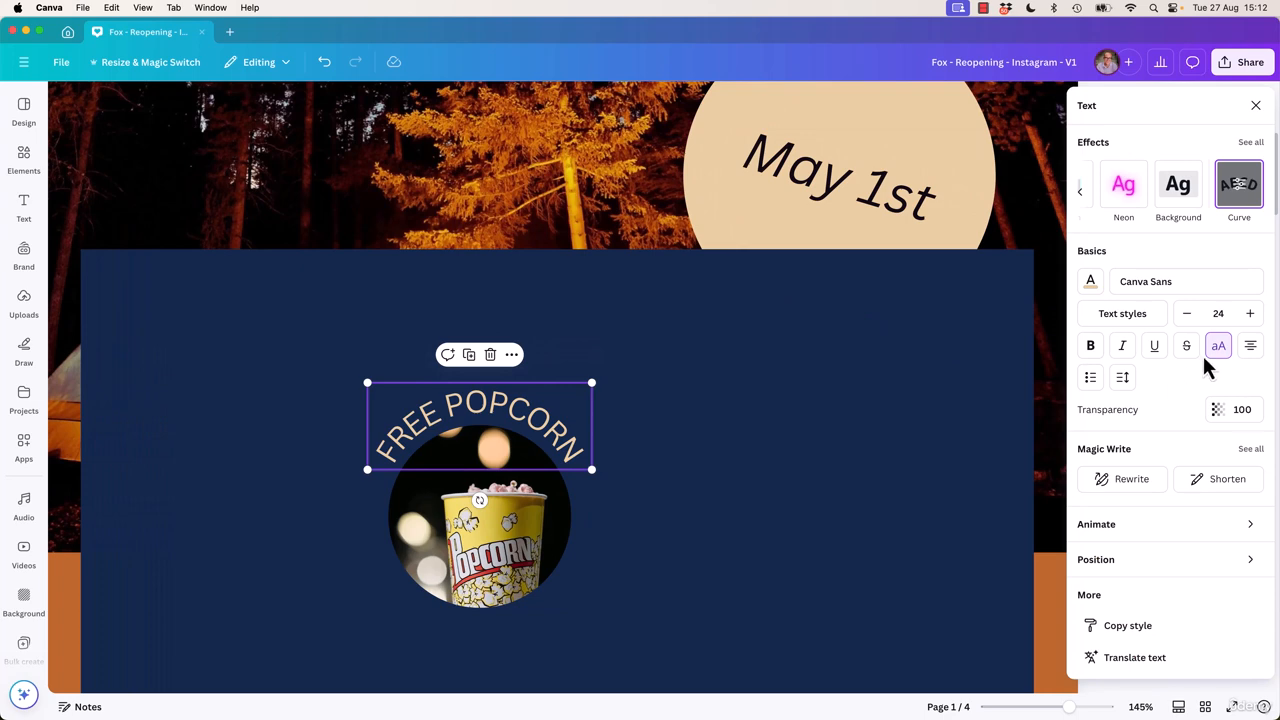
left_click(1122, 380)
mouse_move(1076, 438)
left_mouse_down()
mouse_move(1089, 448)
mouse_move(1066, 452)
mouse_move(1091, 449)
left_mouse_up()
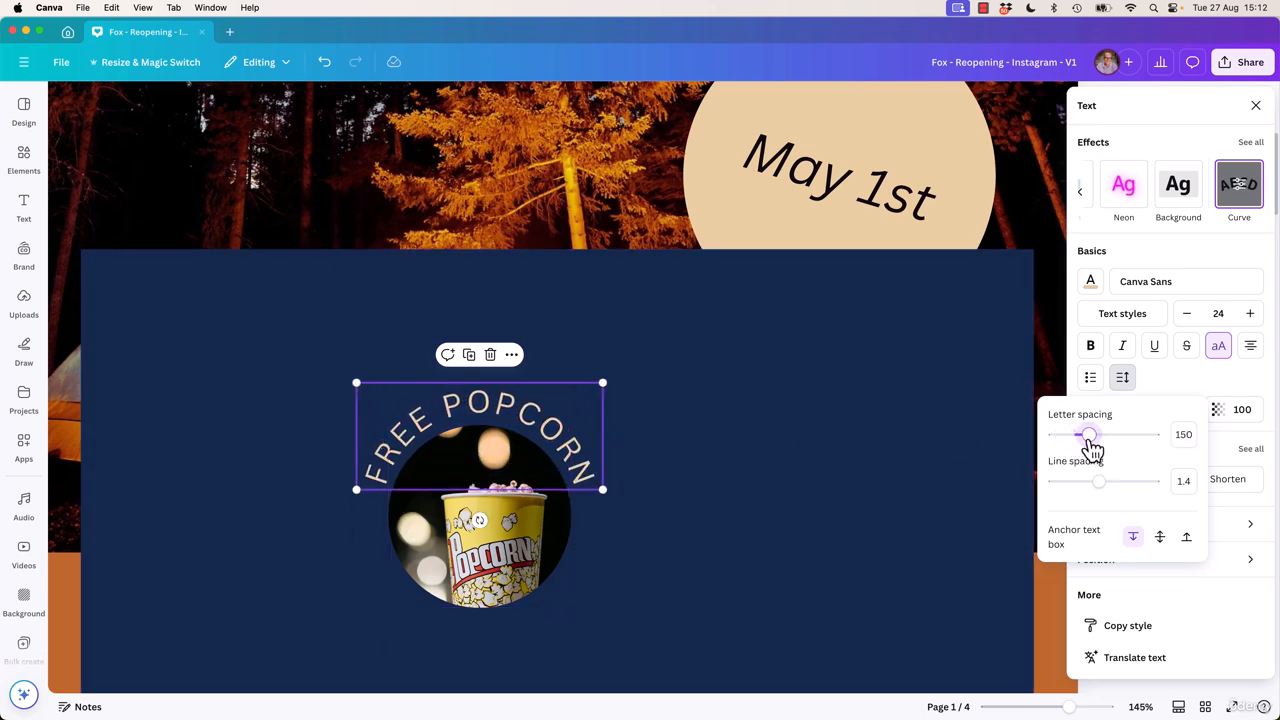
left_click_drag(1093, 446, 1086, 445)
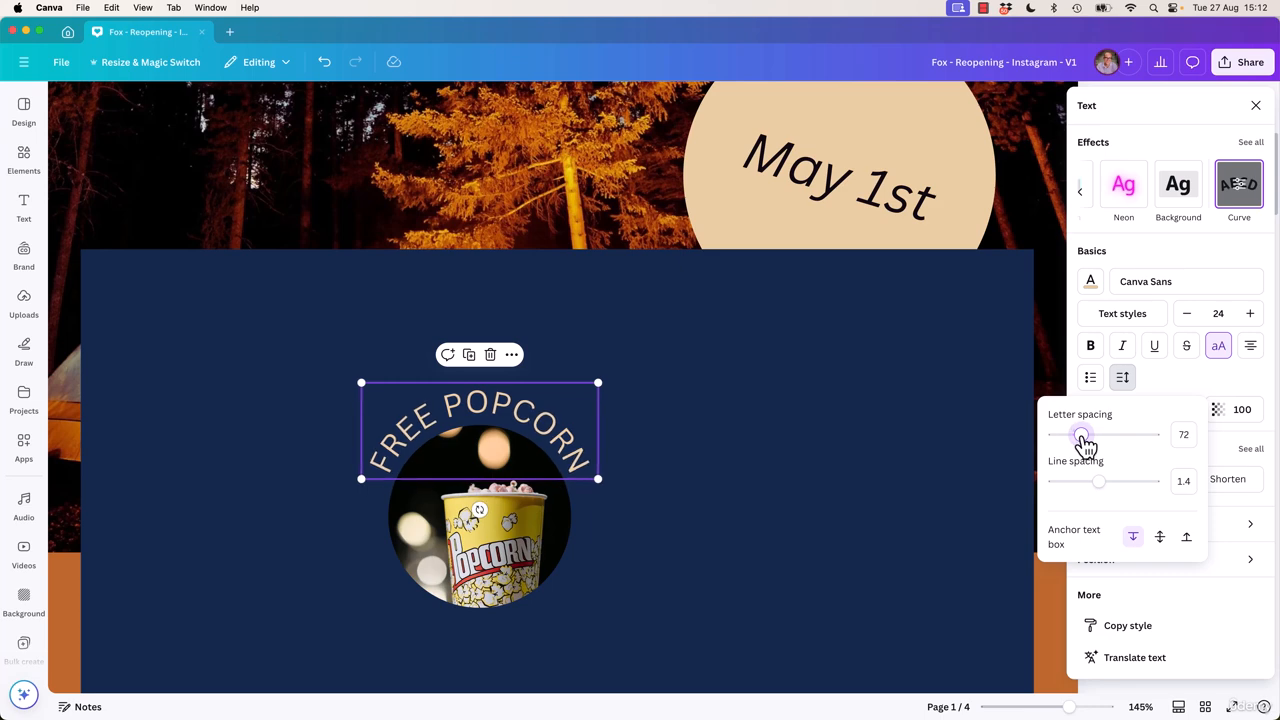
left_click(623, 451)
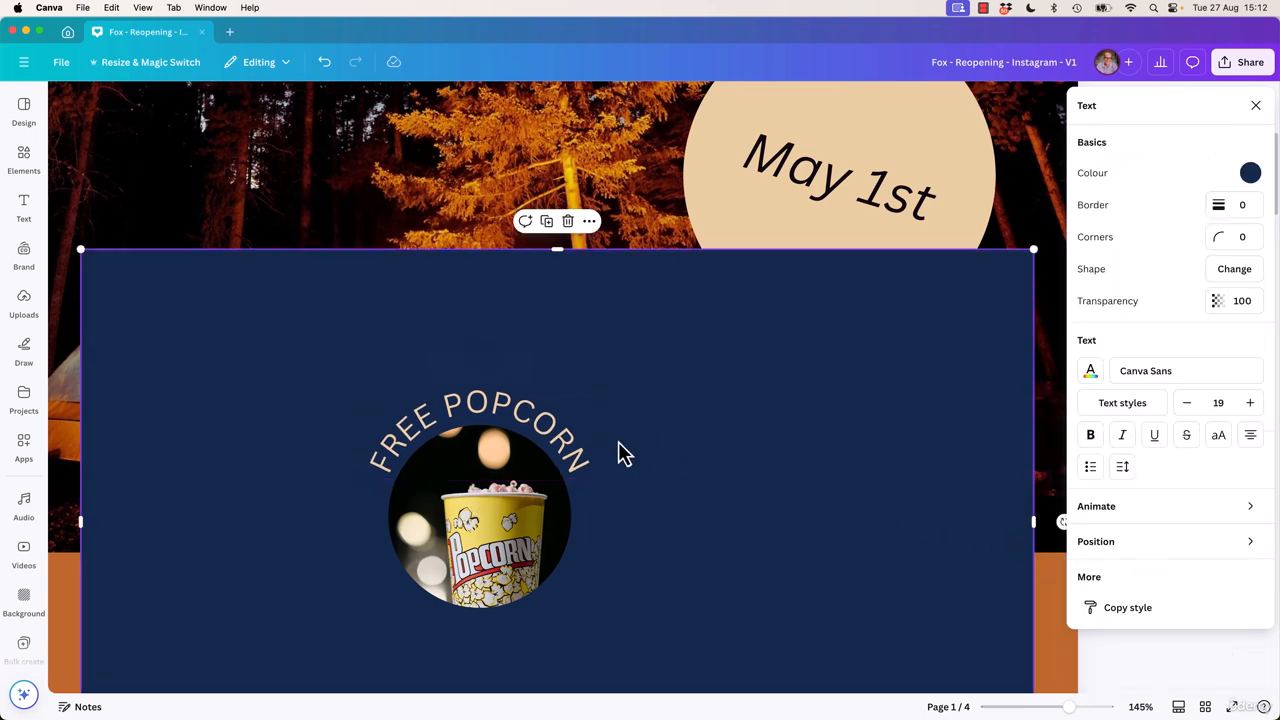
- Set the curve of the "FREE POPCORN" text to 63
left_click(528, 440)
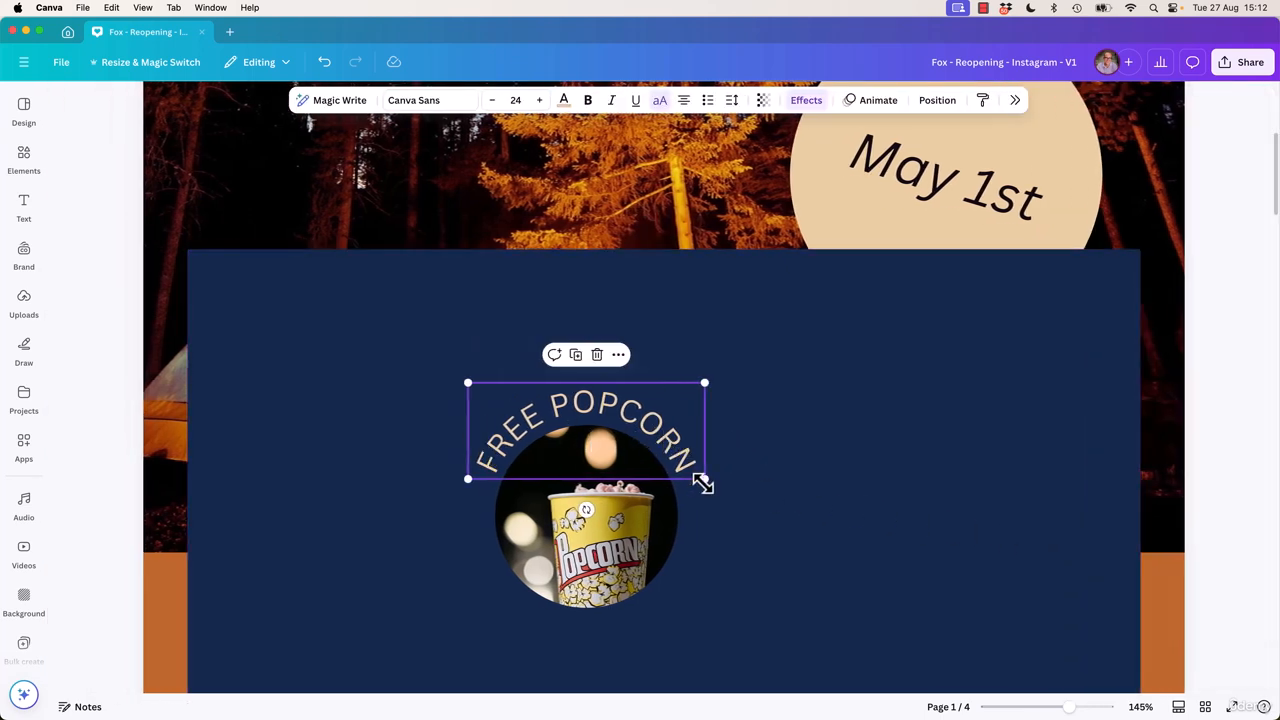
left_click(806, 100)
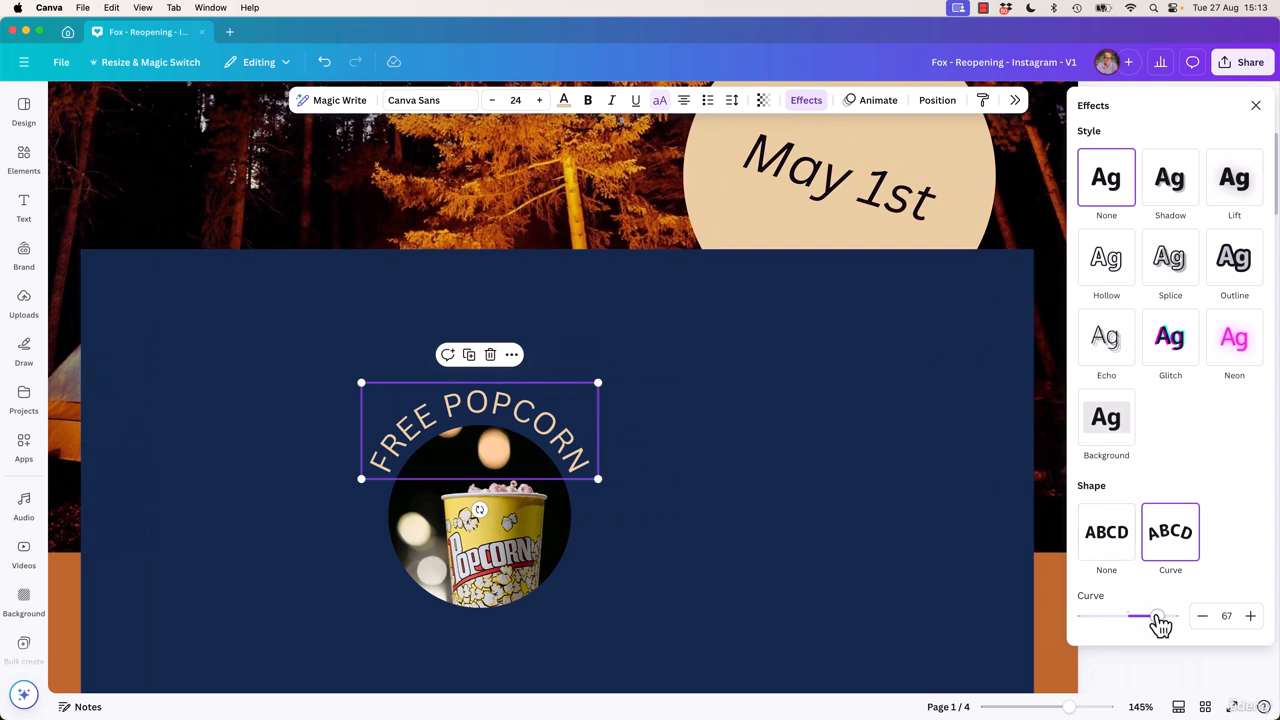
left_click_drag(1158, 618, 1155, 618)
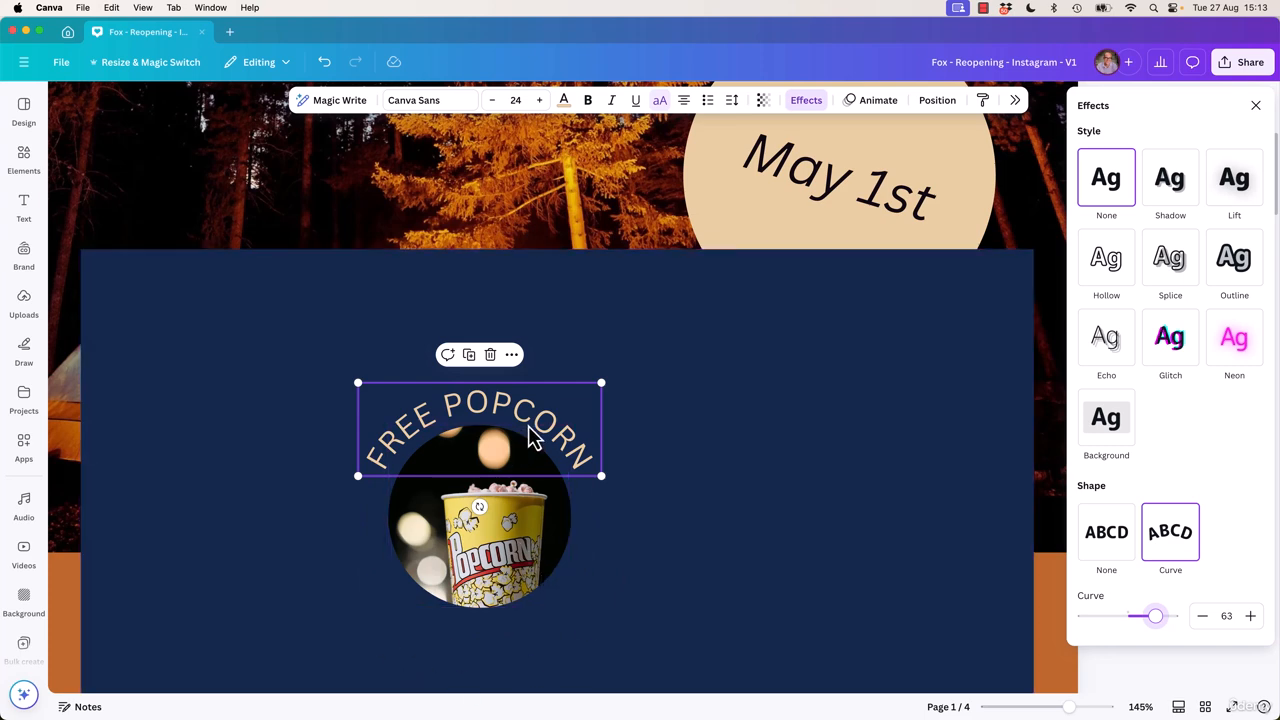
- Extend the curved text to read "FREE POPCORN ALL DAY"
double_click(578, 450)
left_click(575, 450)
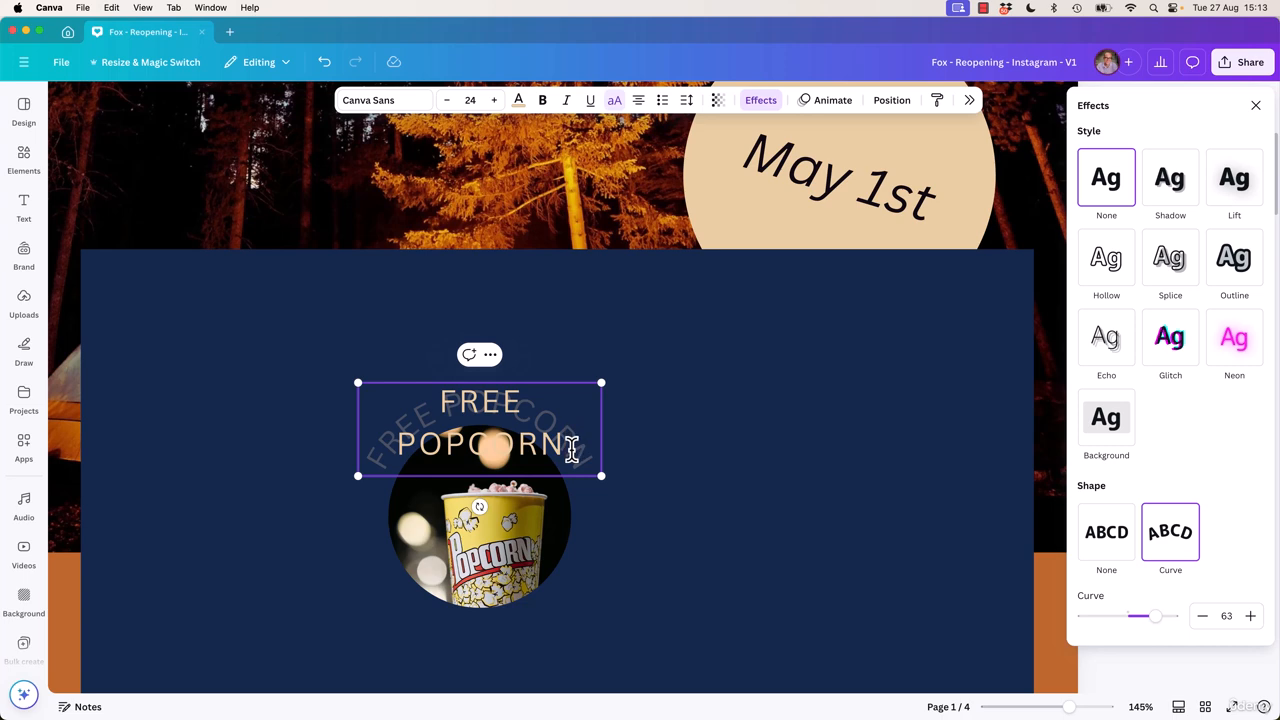
key("Return")
type("ALL DAY")
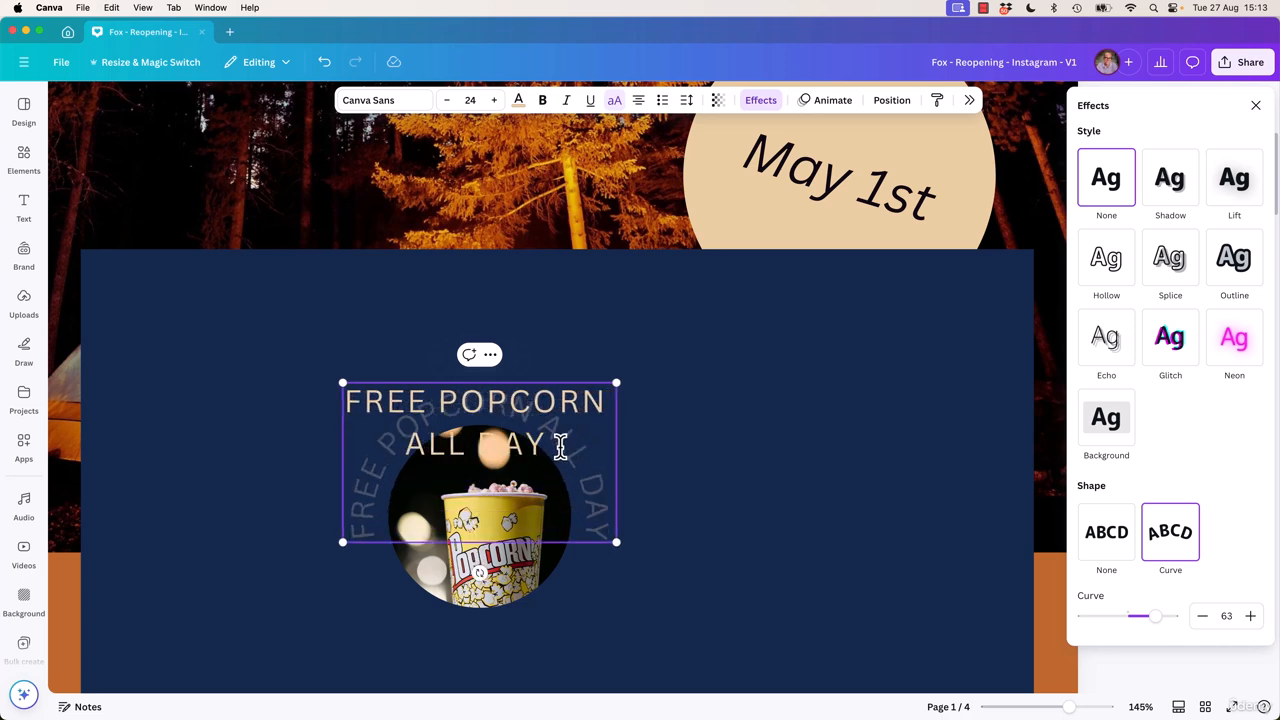
left_click(700, 475)
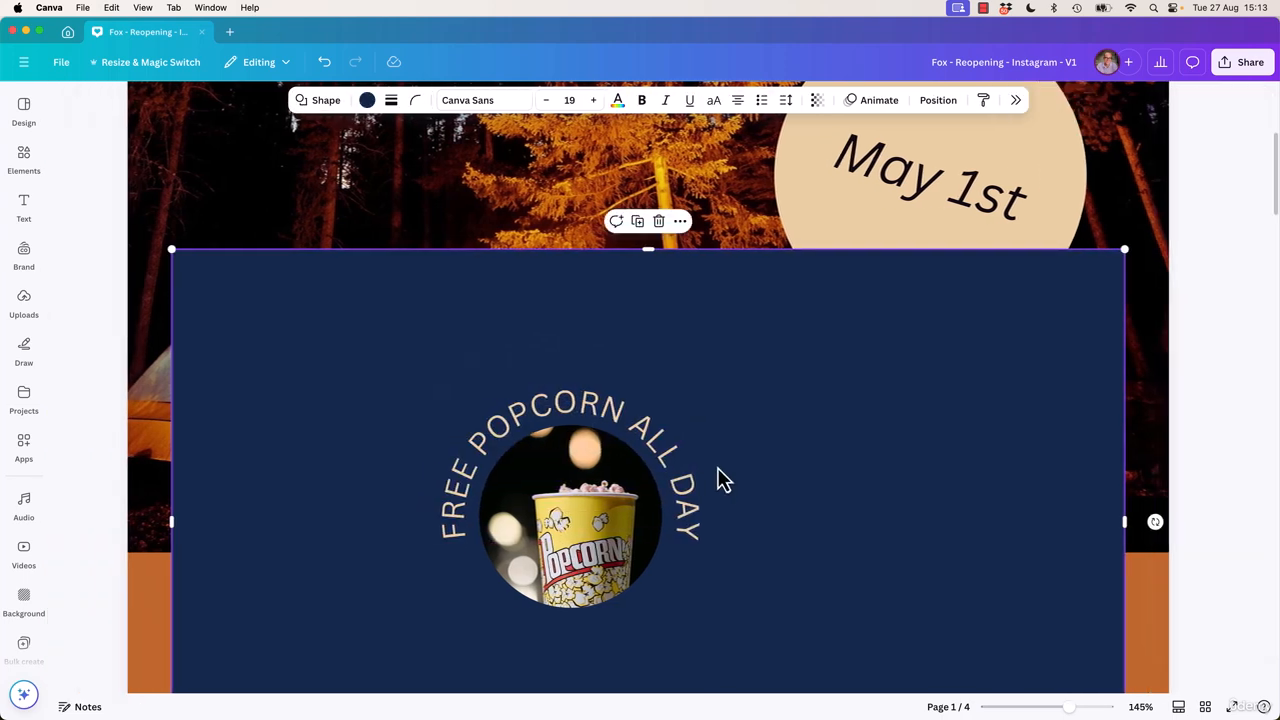
- Undo the addition of "ALL DAY" and reselect the curved "FREE POPCORN" text
key("super+z")
key("super+z")
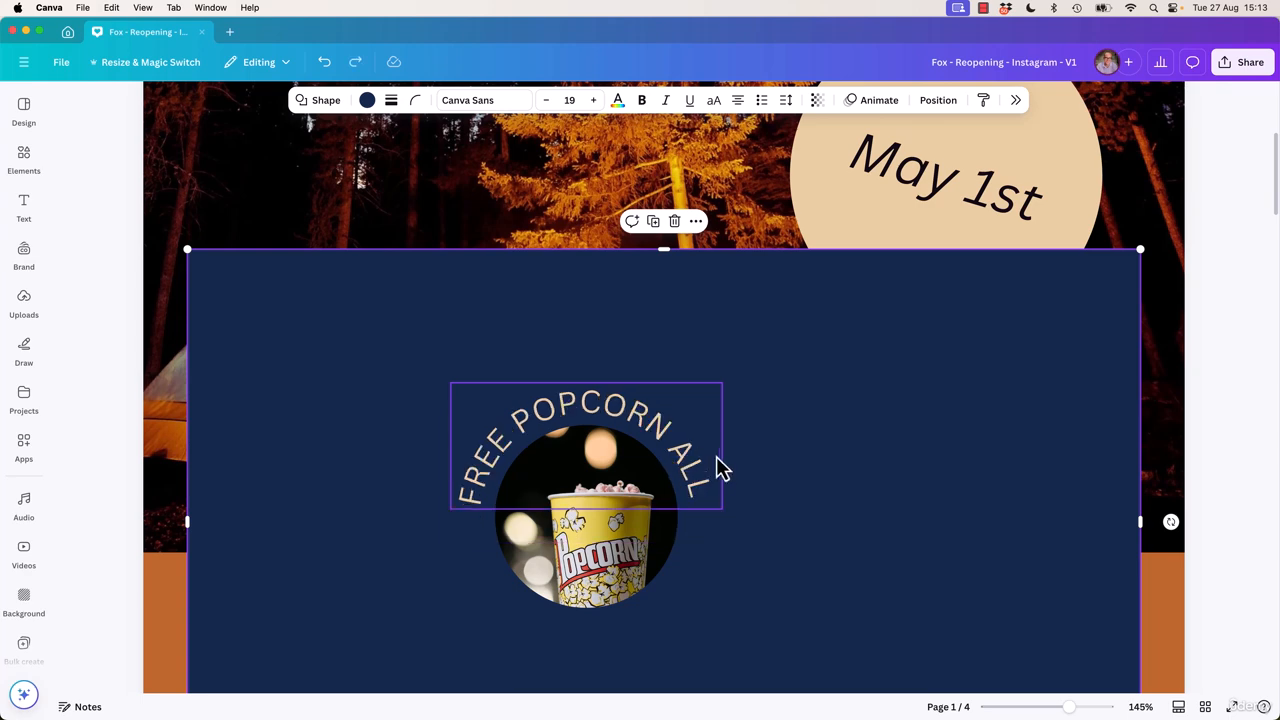
left_click(658, 460)
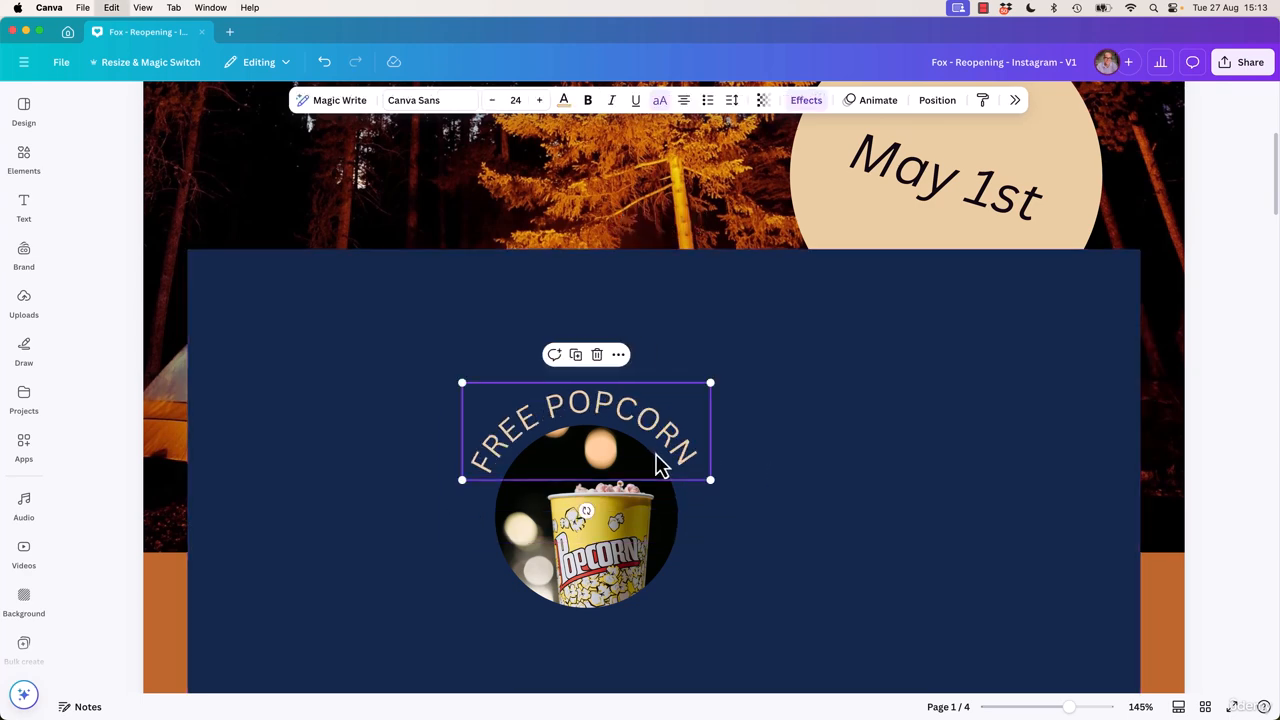
- Duplicate the curved "FREE POPCORN" text, place the copy beside the original and change its wording to "ALL DAY"
key("super+d")
left_click_drag(816, 450, 873, 440)
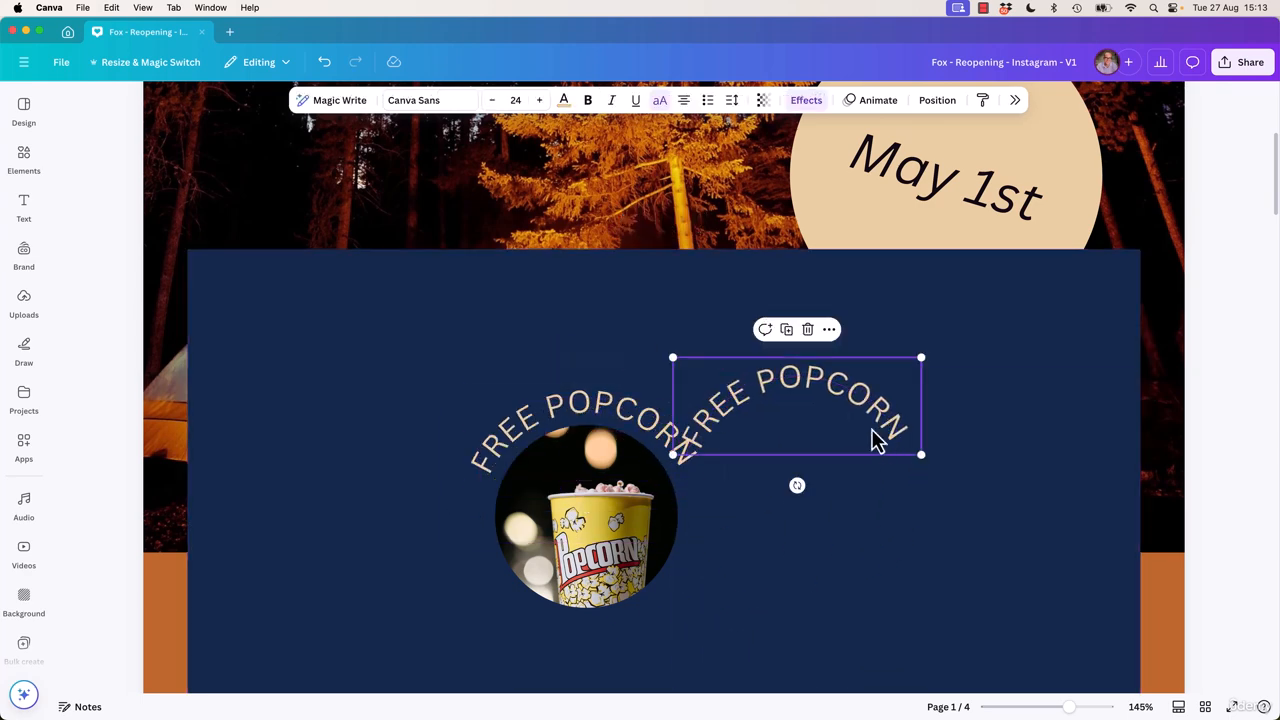
double_click(826, 376)
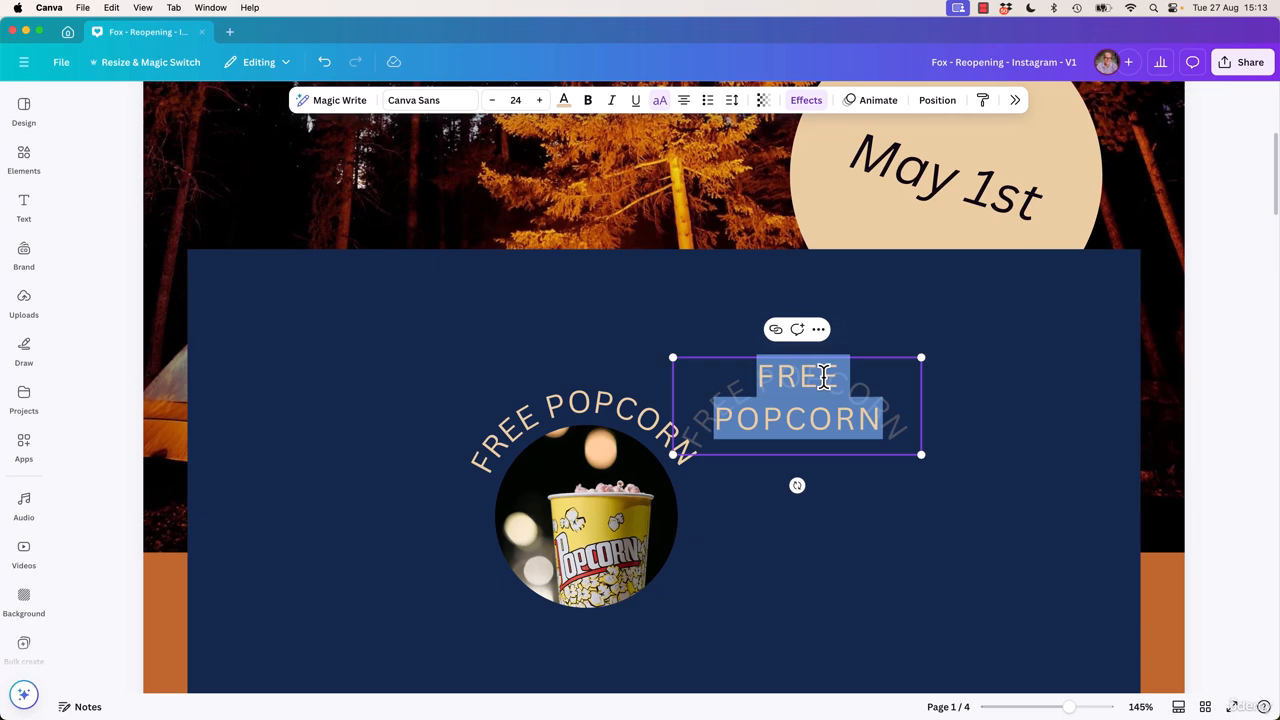
type("ALL DAY")
key("Escape")
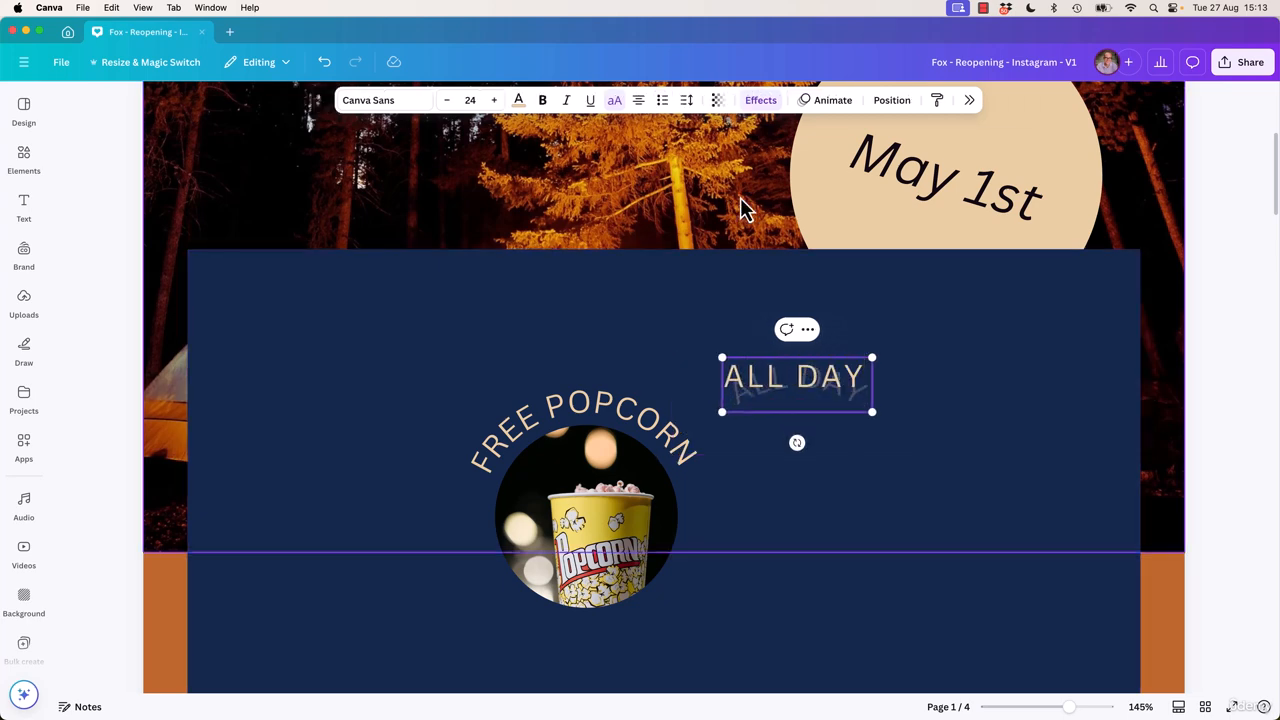
- Set the curve of the "ALL DAY" text to -63 and centre it directly beneath the circular popcorn picture
left_click(757, 100)
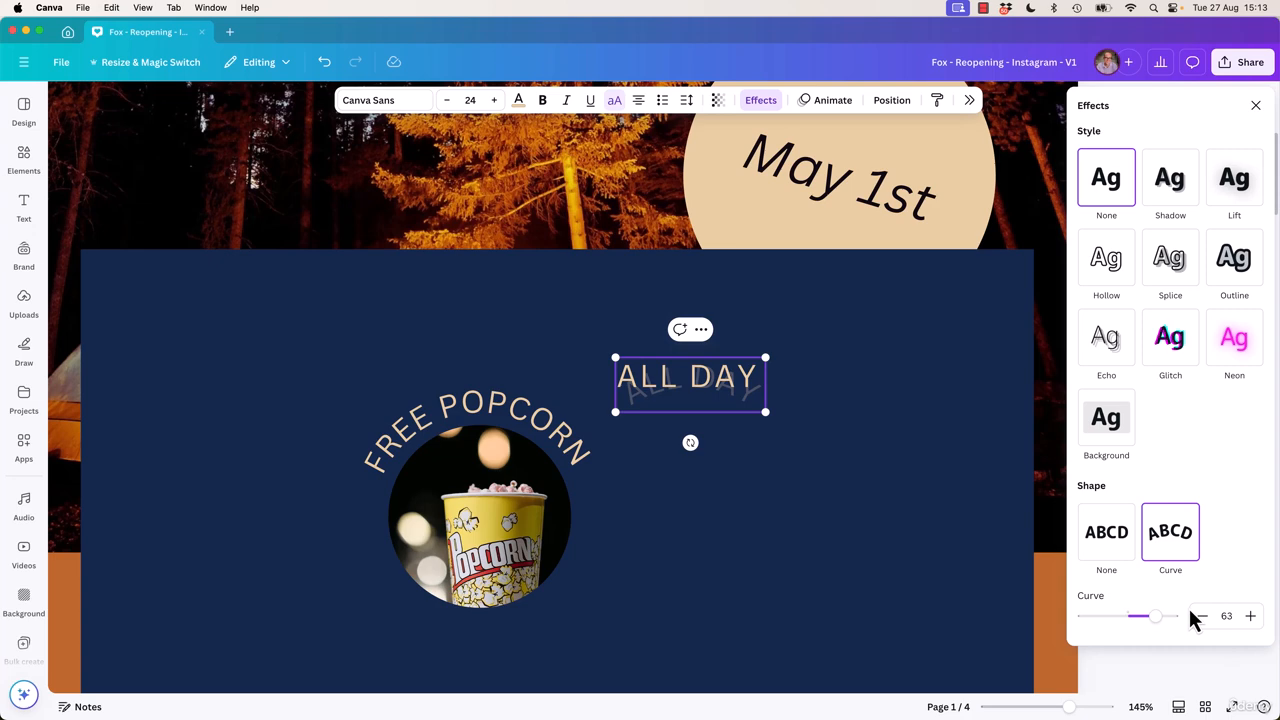
left_click(1235, 620)
type("-")
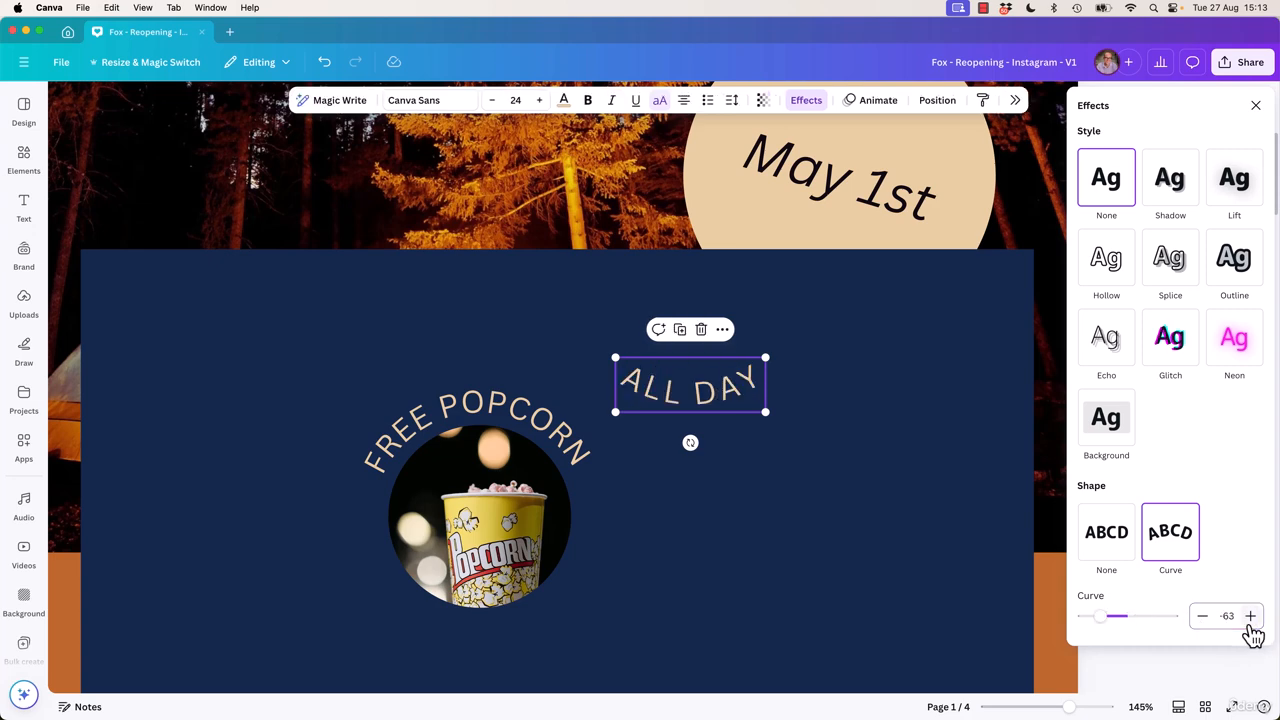
left_click_drag(720, 431, 514, 634)
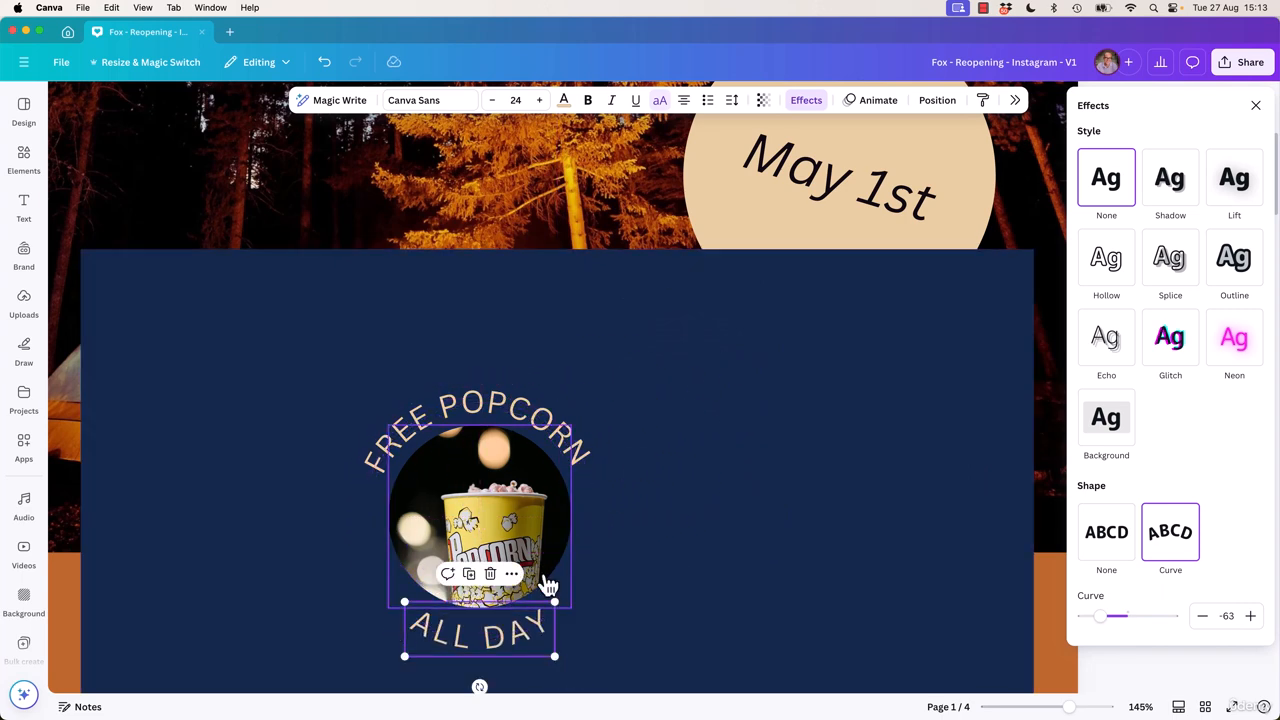
- Add a circle shape and centre it over the popcorn picture so it covers the area around both curved texts
scroll(701, 580, "up", 1)
scroll(700, 578, "down", 4)
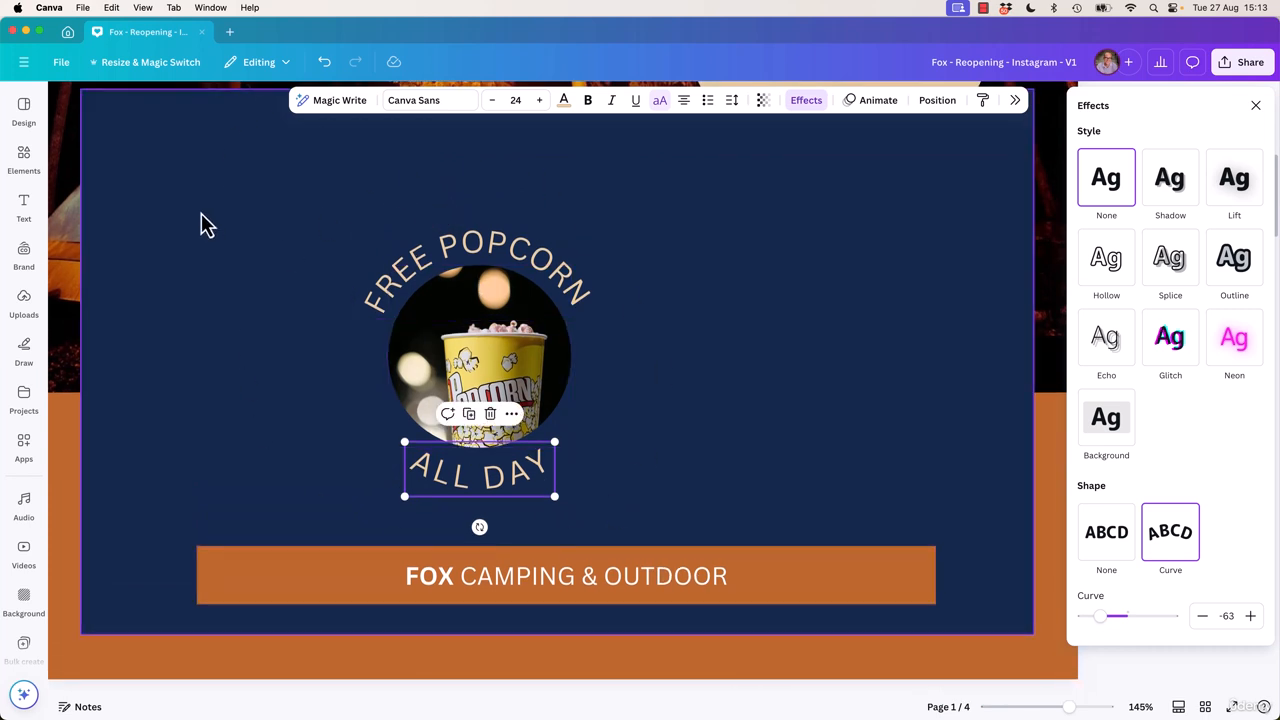
left_click(26, 160)
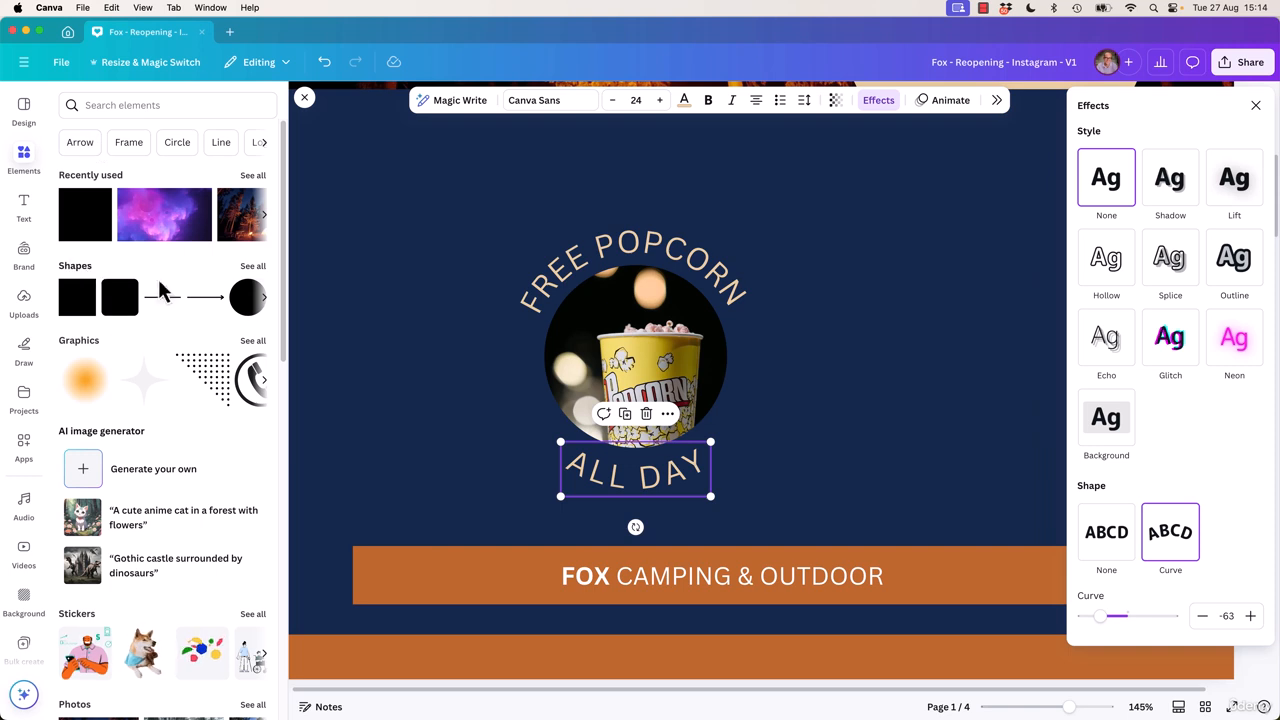
left_click(250, 305)
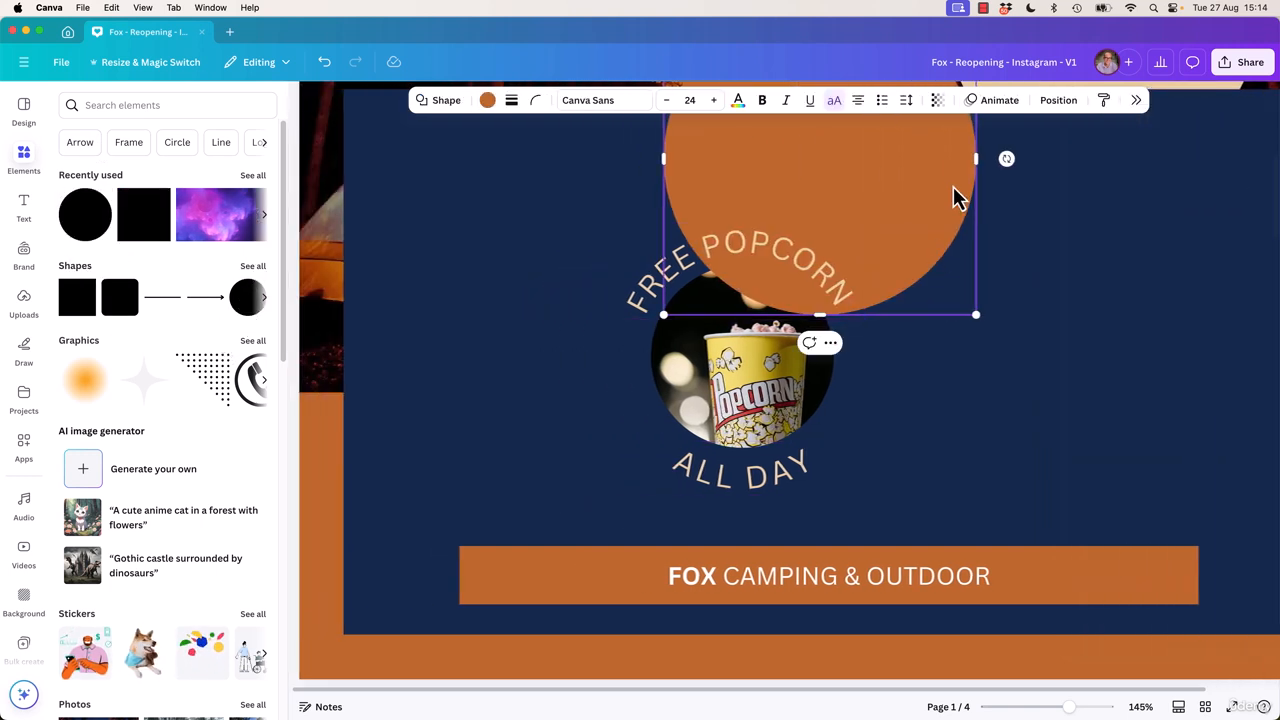
left_click_drag(954, 197, 873, 389)
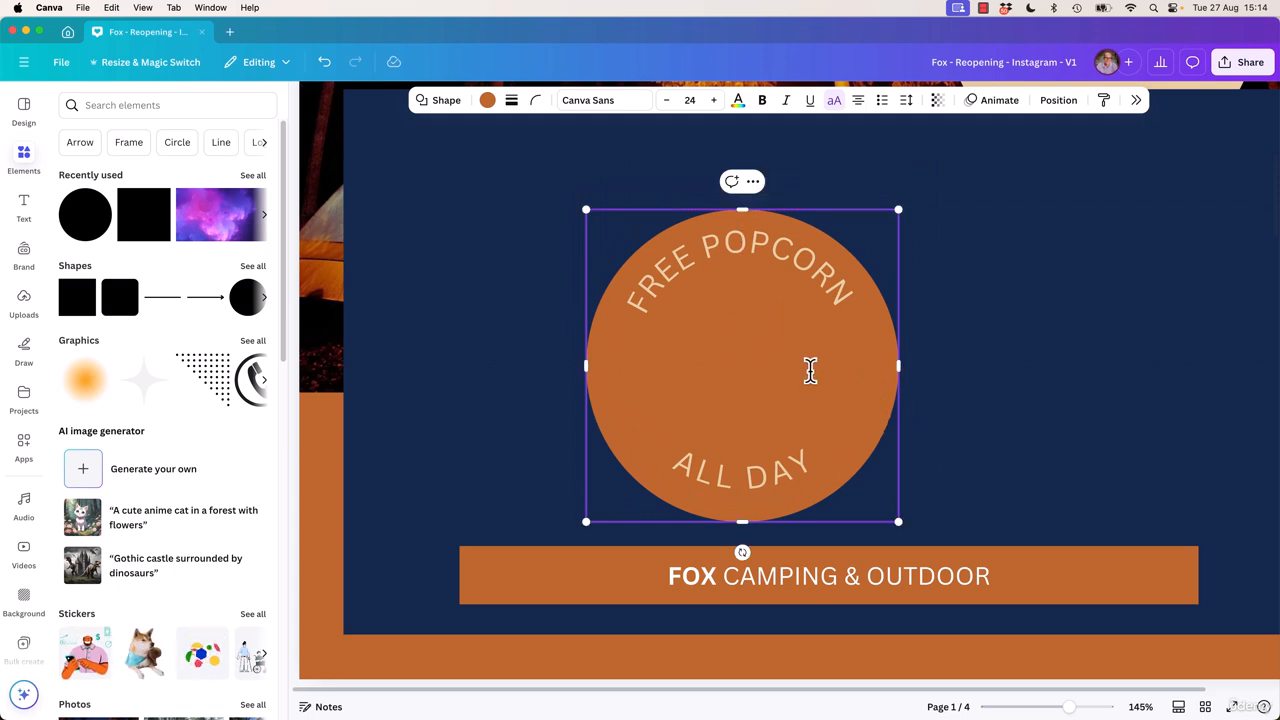
- Move the orange circle's layer directly below the popcorn picture and shift the circle up slightly to centre it around the badge
left_click(1058, 100)
left_click(1222, 150)
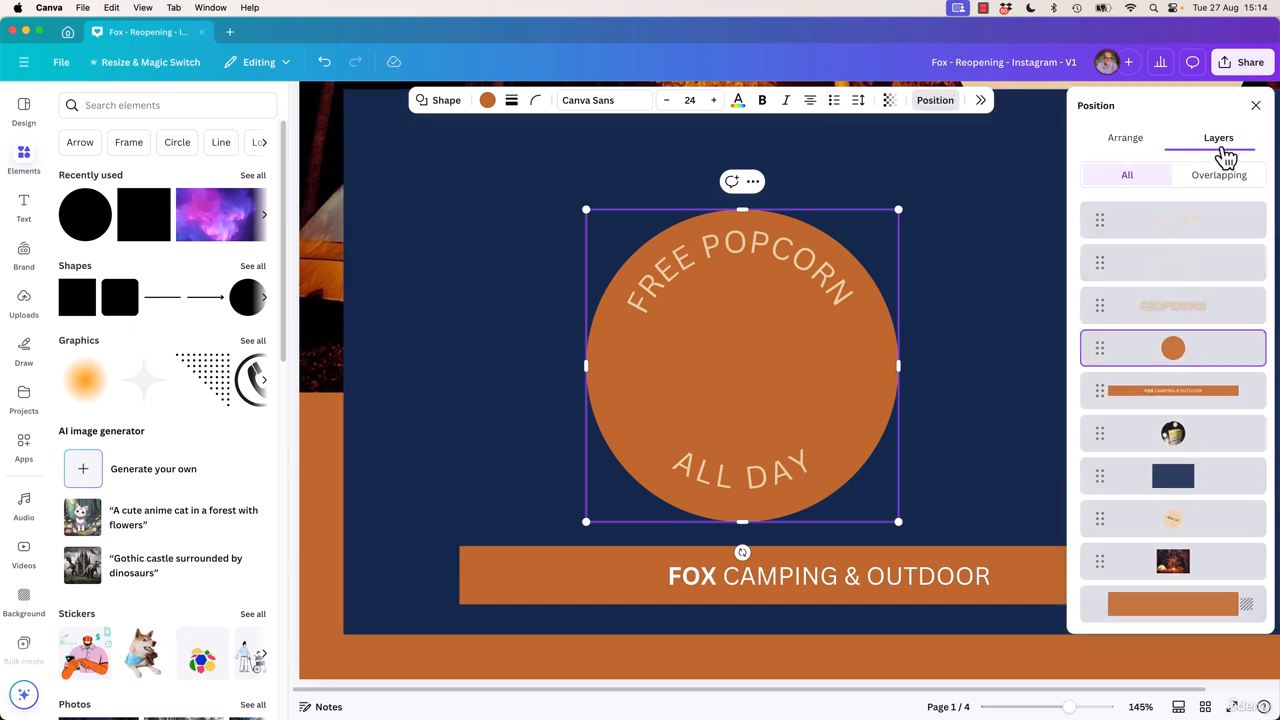
left_click_drag(1200, 365, 1157, 497)
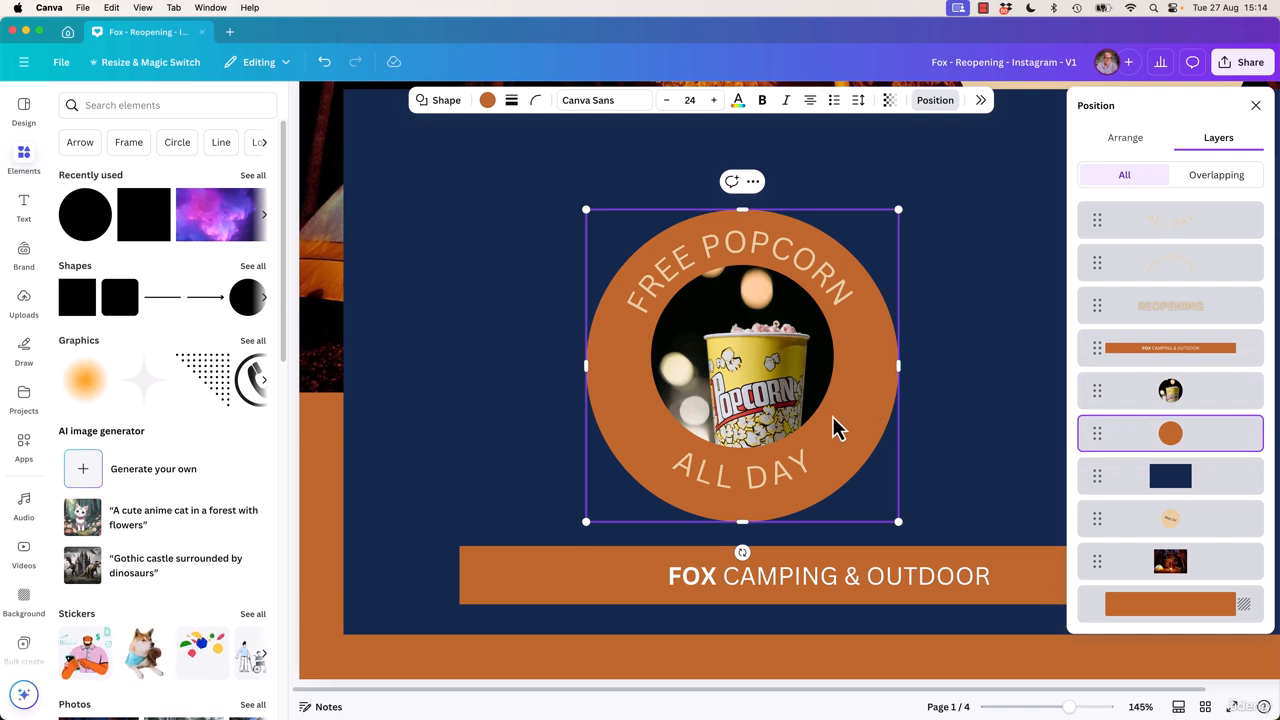
left_click_drag(851, 449, 851, 439)
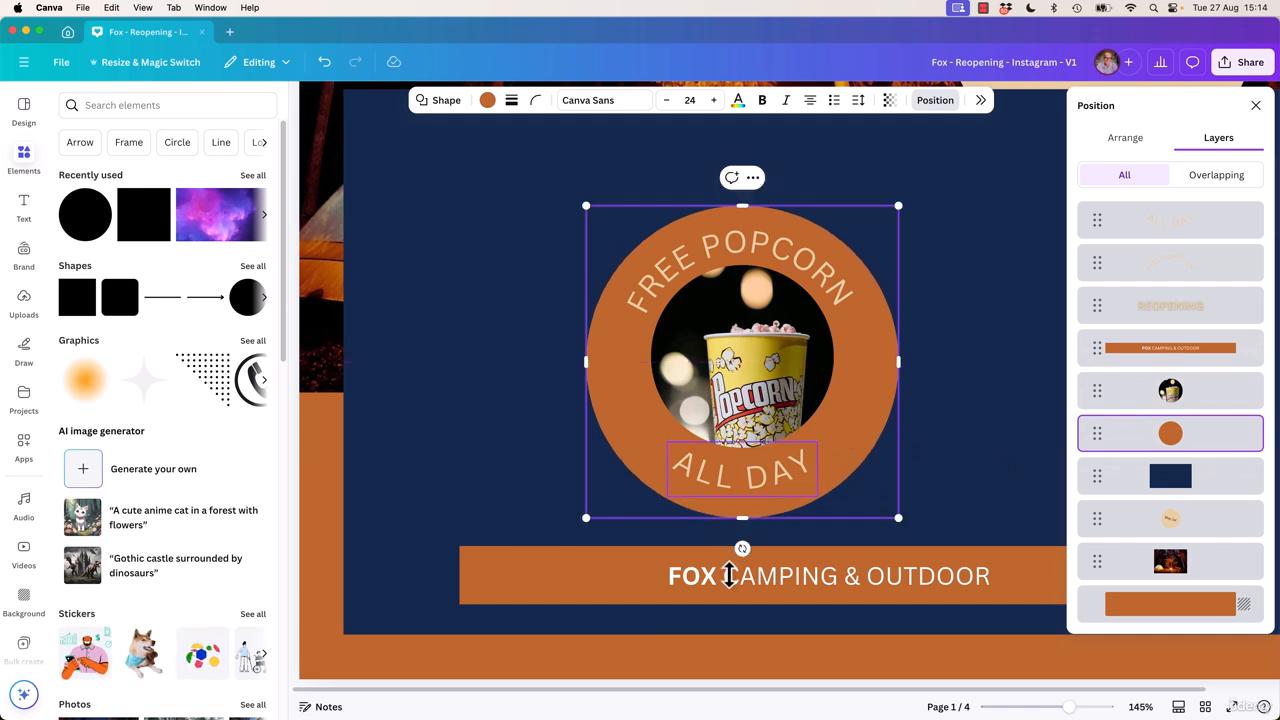
- Try moving the curved "FREE POPCORN" text off the orange circle, and undo the move
left_click(766, 294)
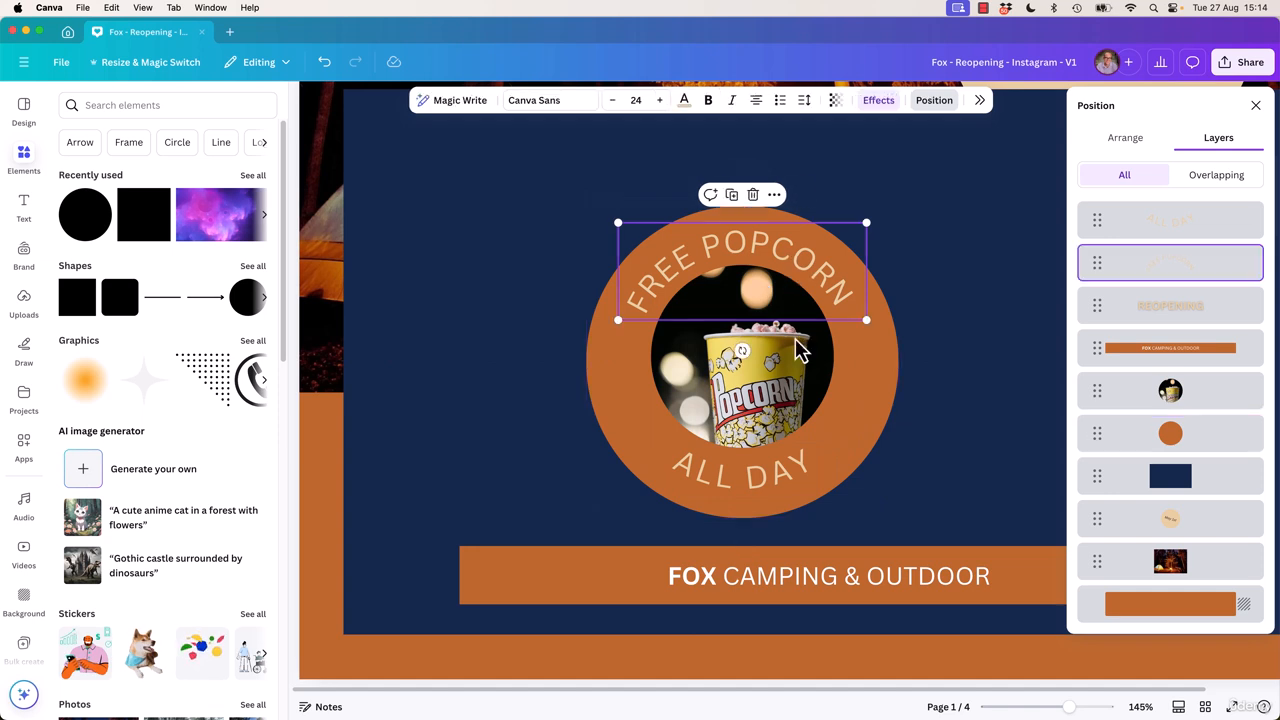
left_click(755, 489)
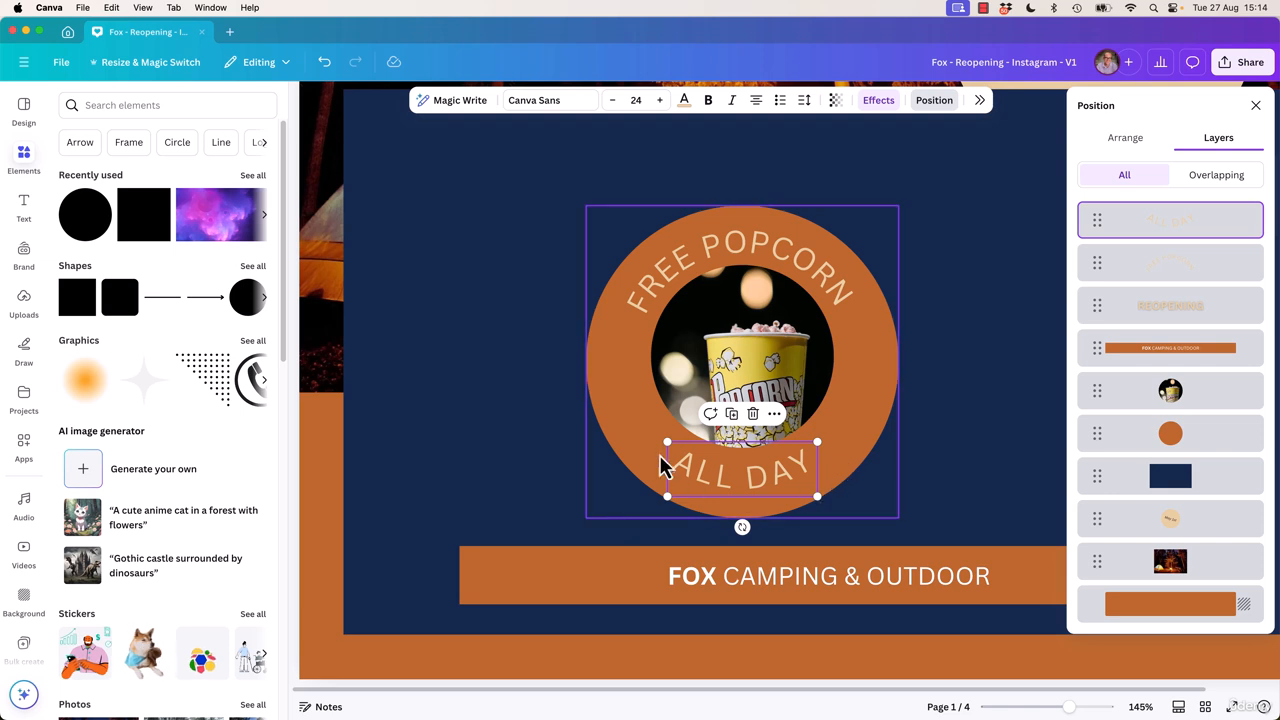
left_click_drag(818, 290, 988, 218)
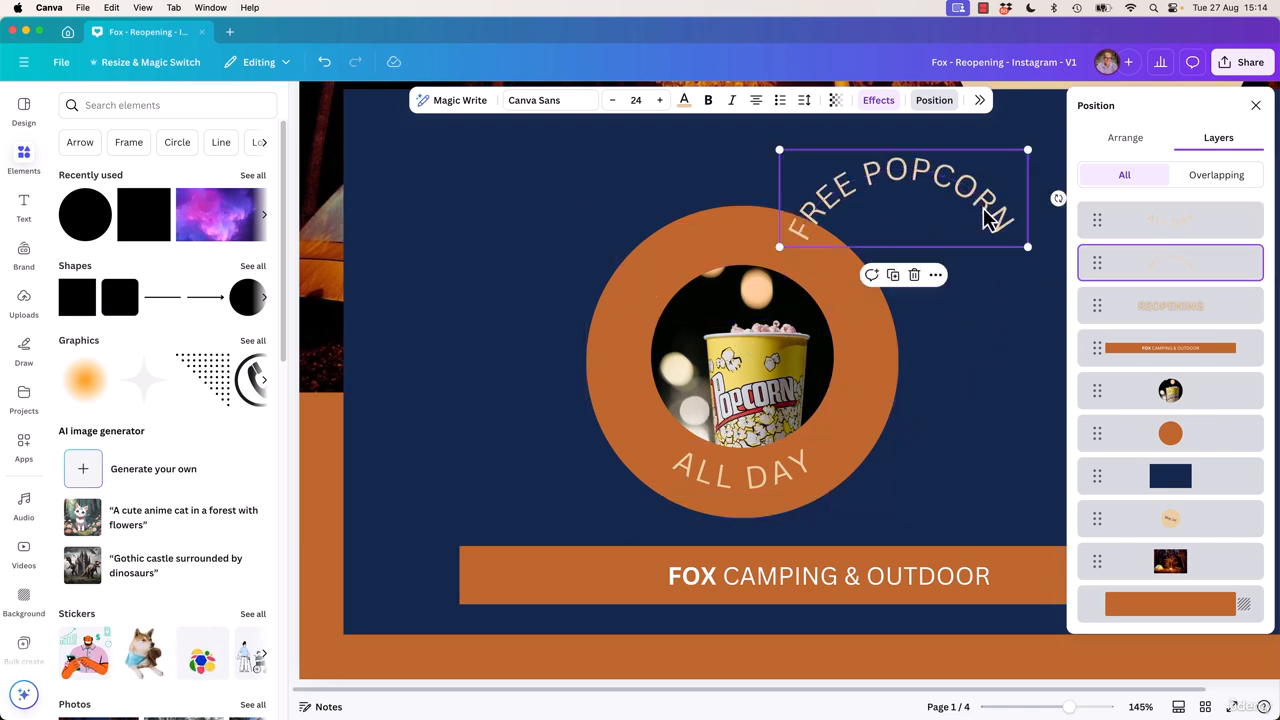
key("super+z")
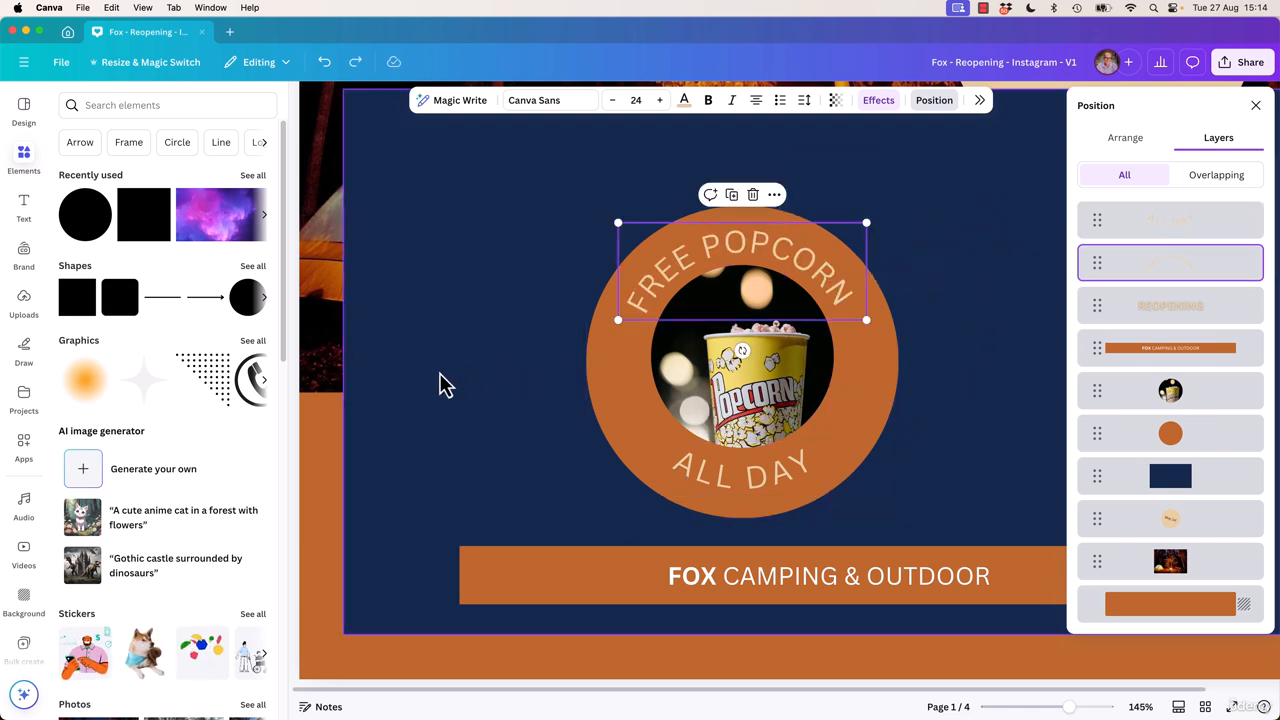